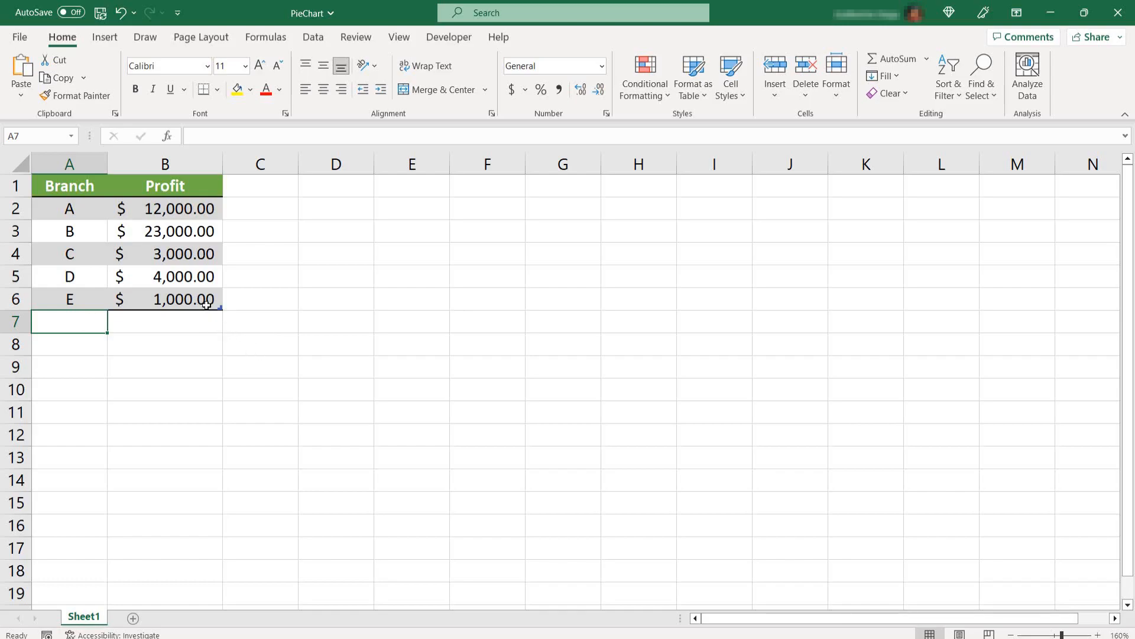
- Select the whole Branch and Profit table A1:B6 including headers
left_click_drag(208, 303, 69, 208)
left_click(185, 386)
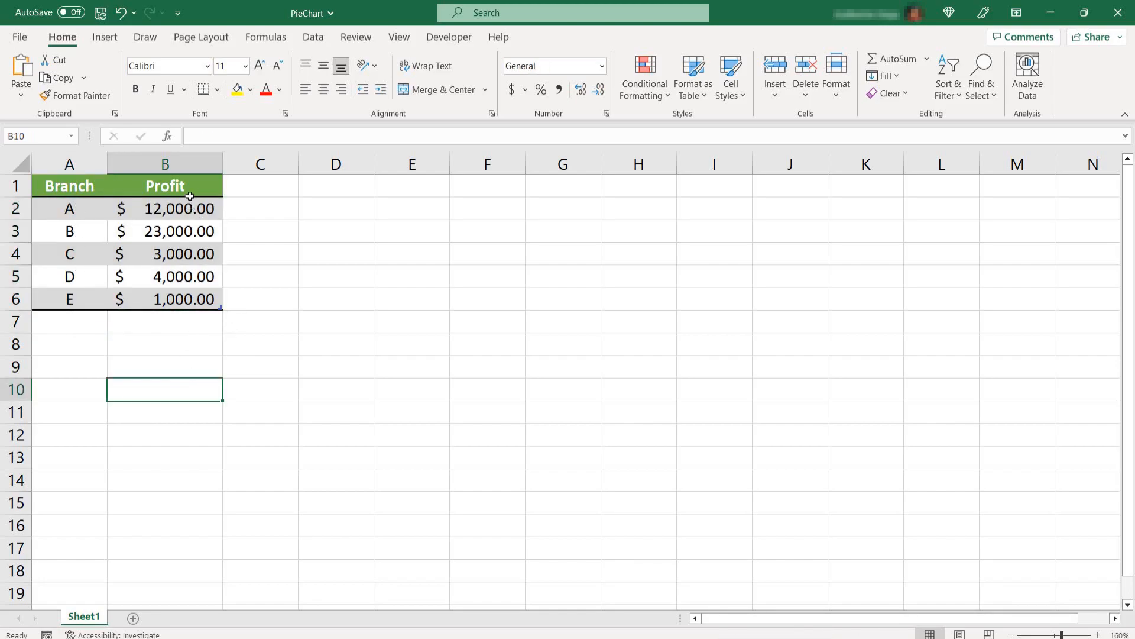
left_click_drag(191, 195, 195, 302)
left_click(260, 296)
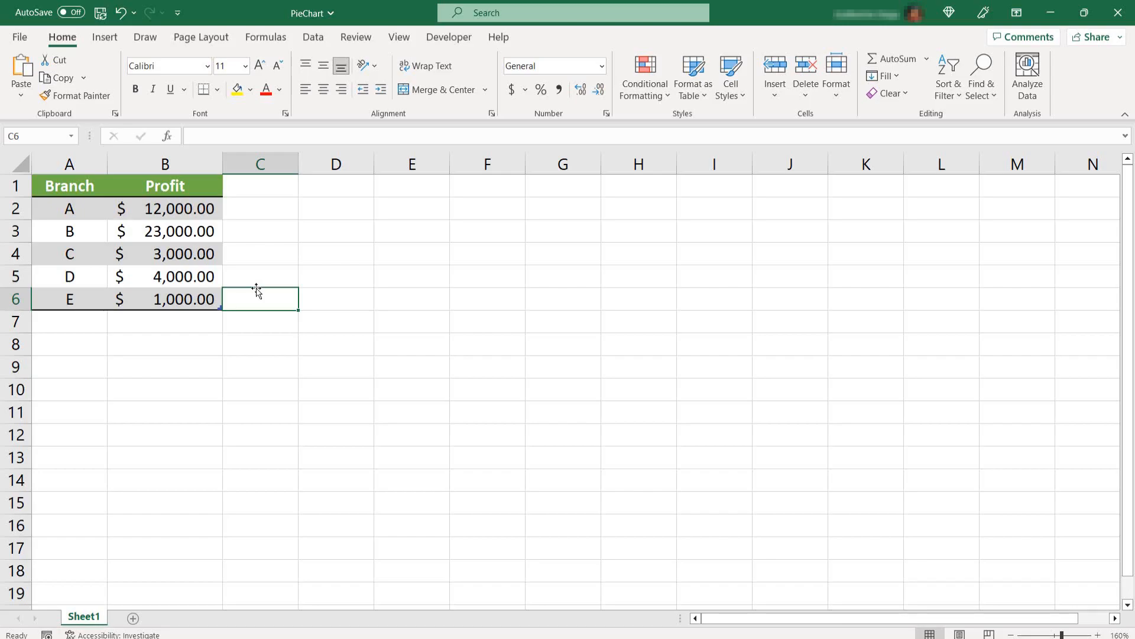
left_click(246, 328)
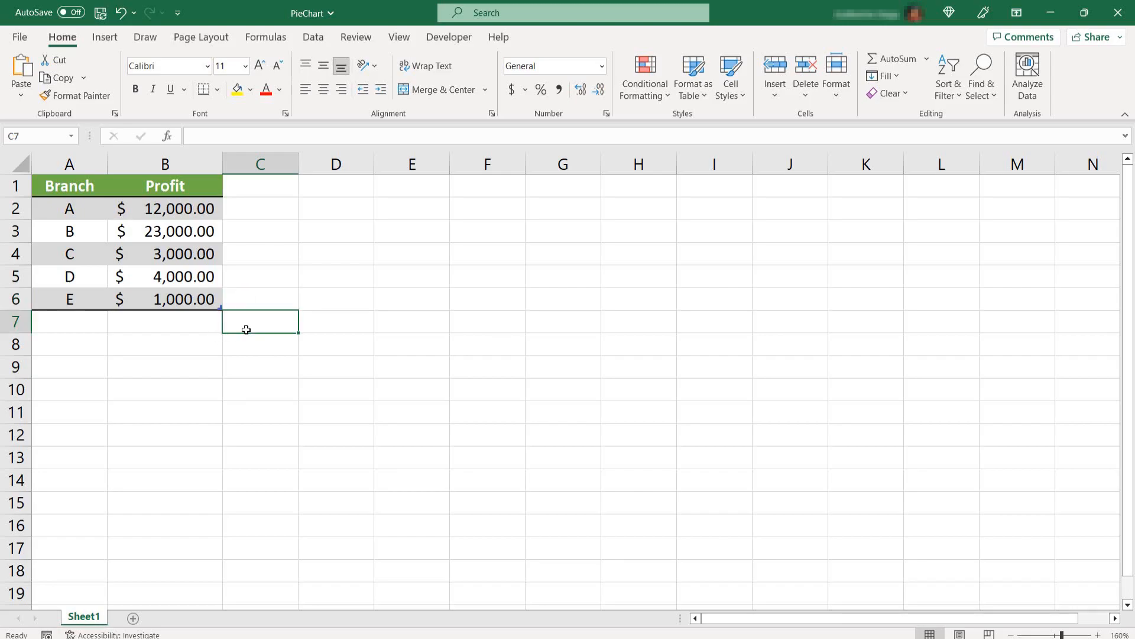
left_click(202, 306)
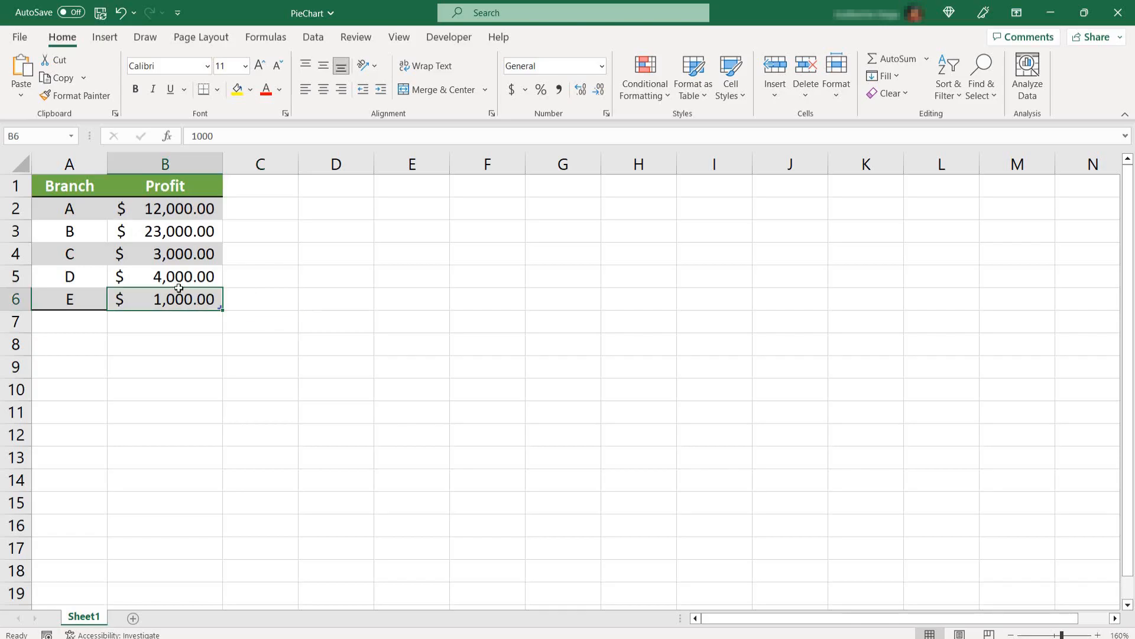
left_click_drag(180, 293, 69, 186)
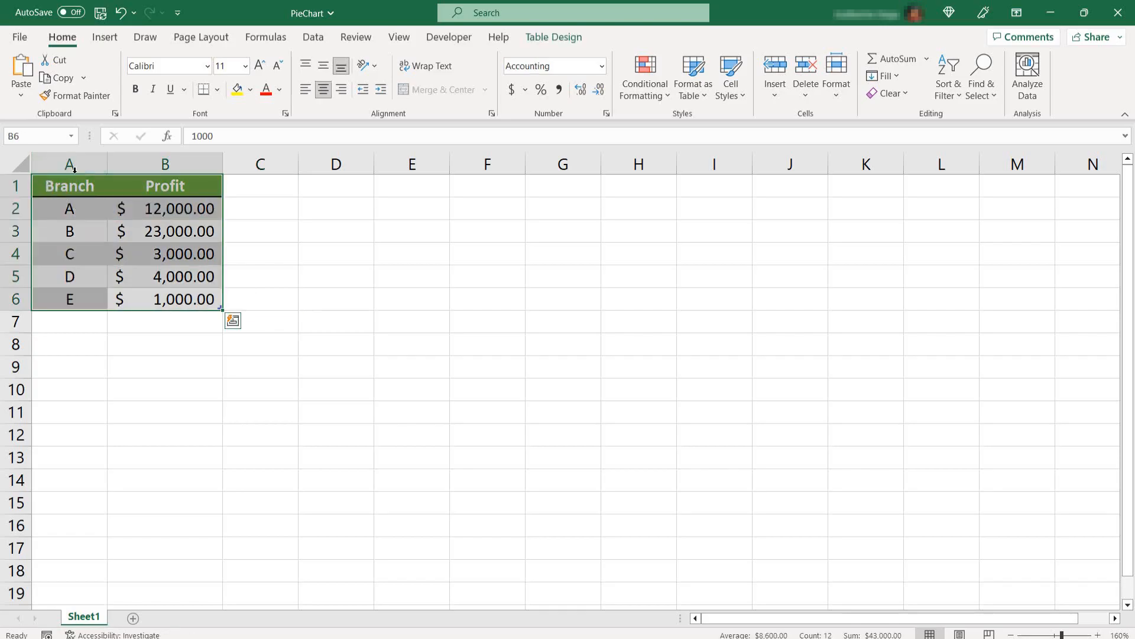
- Insert a 2-D pie chart of the data and move it up beside the table
left_click(105, 36)
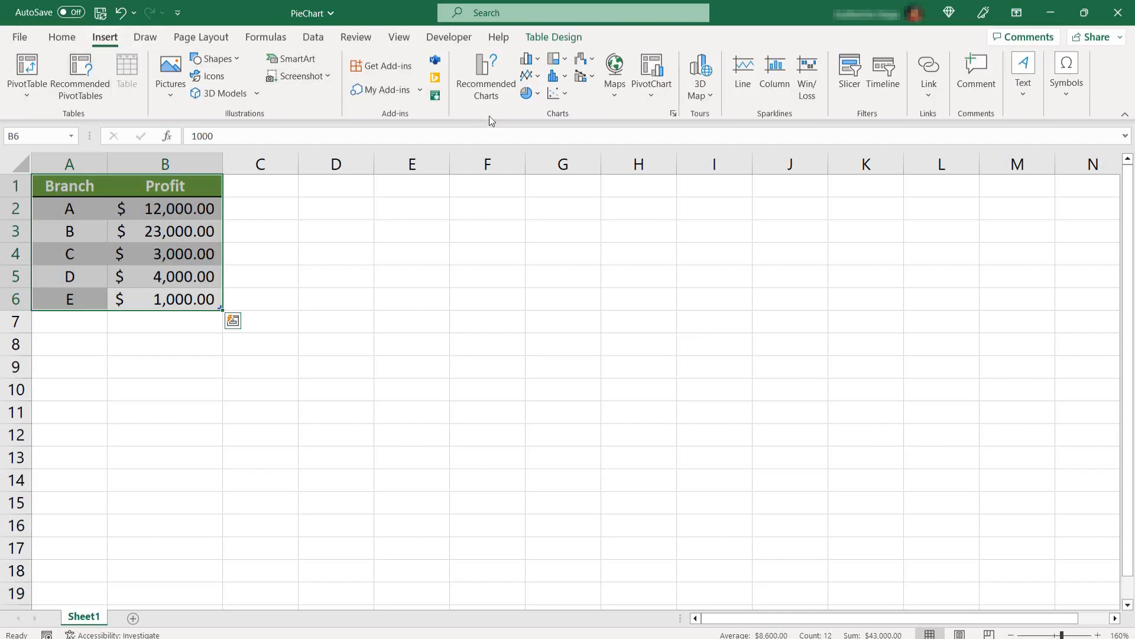
left_click(537, 94)
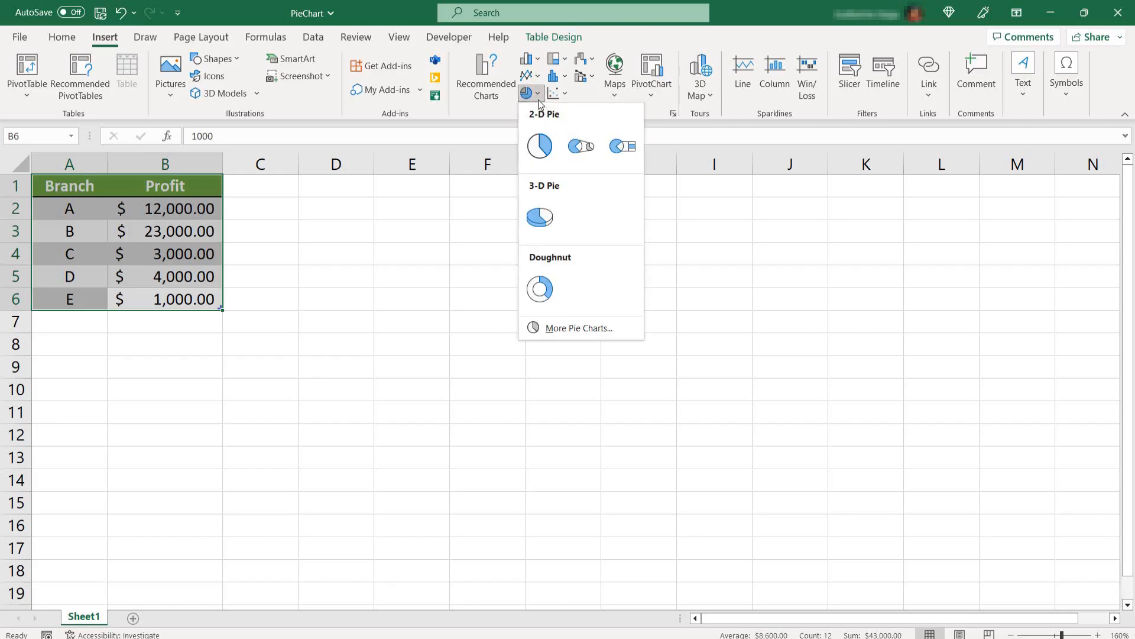
left_click(543, 151)
left_click(682, 289)
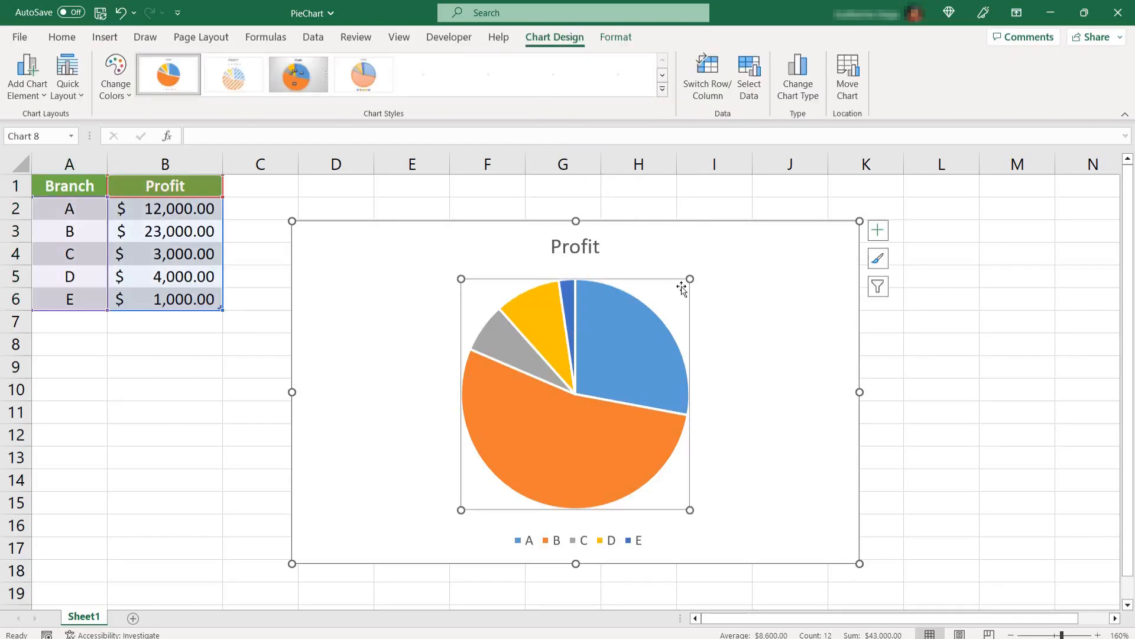
left_click_drag(768, 321, 706, 280)
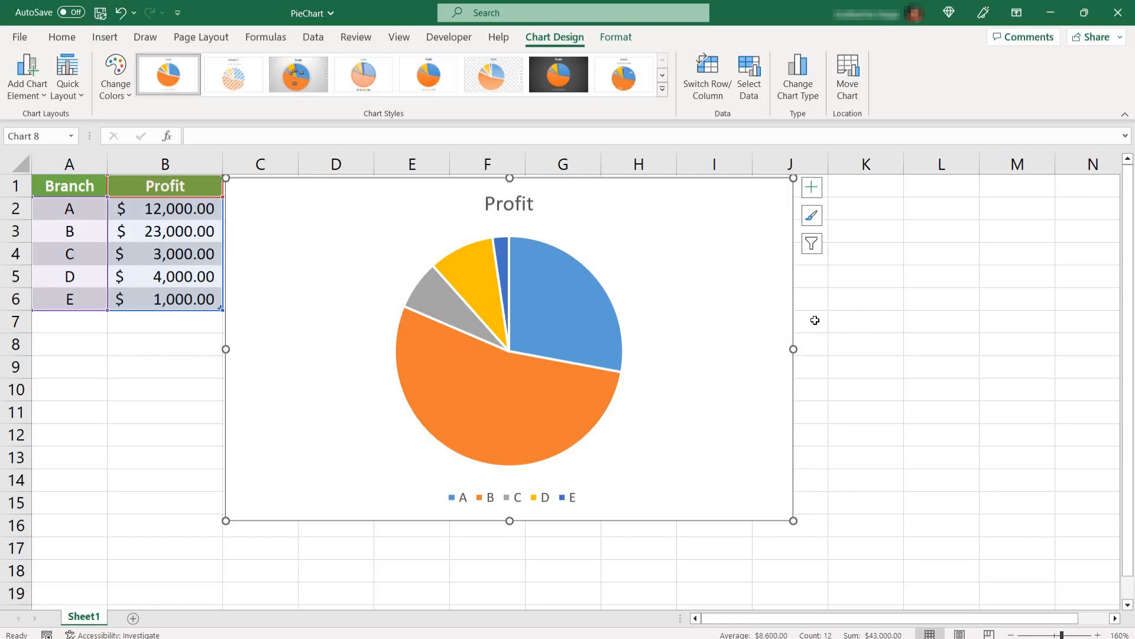
- Insert a new blank column between Branch and Profit
left_click(867, 316)
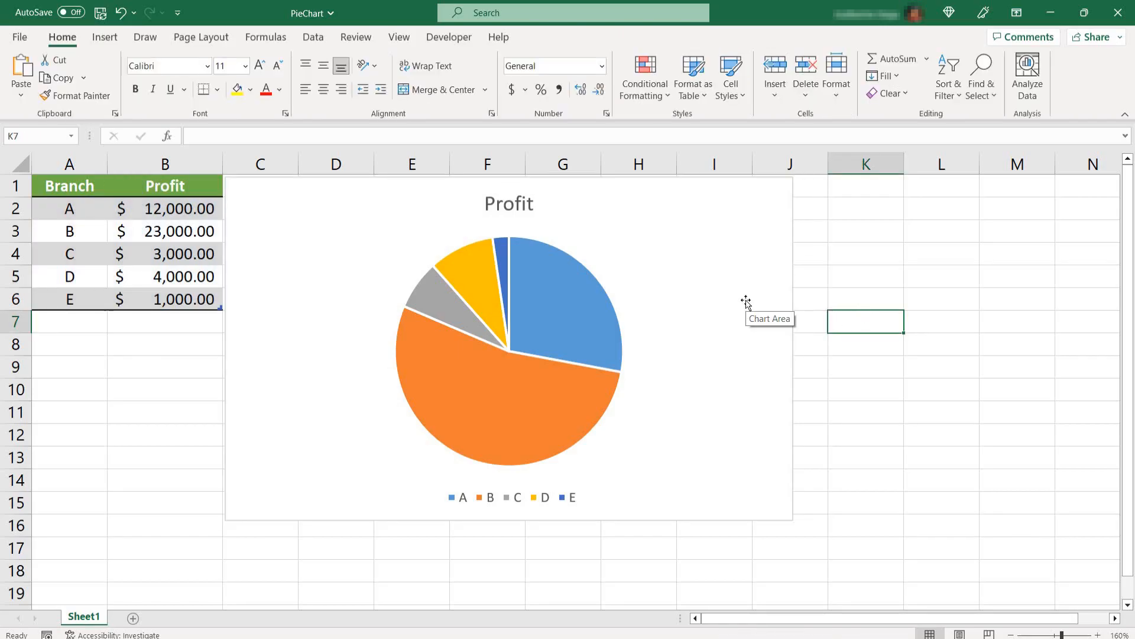
left_click(749, 306)
left_click(874, 329)
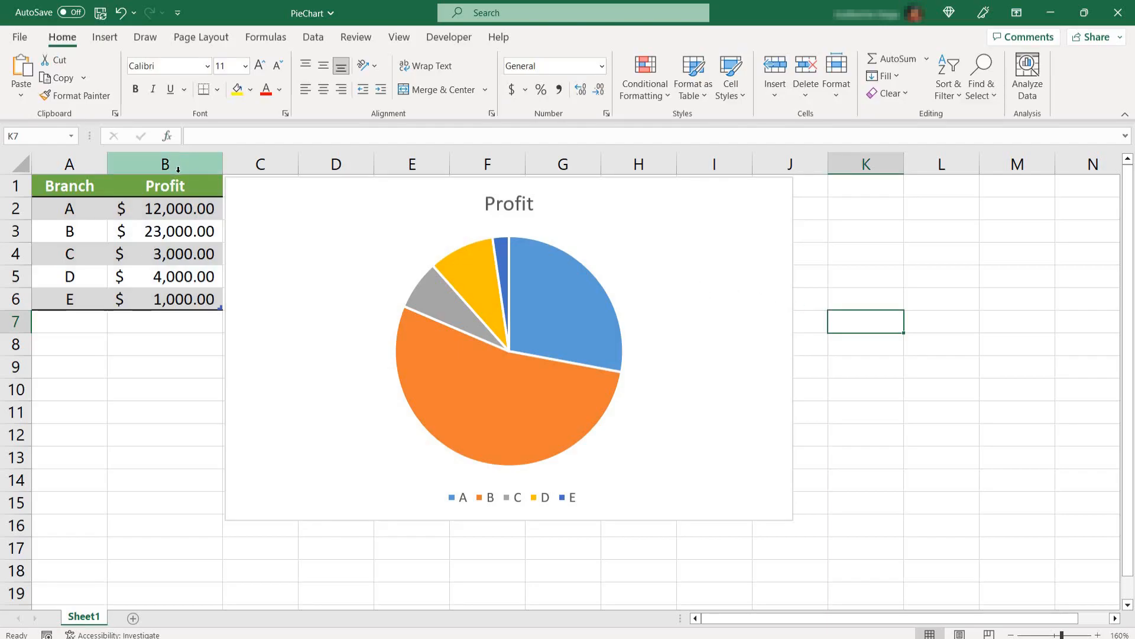
right_click(148, 162)
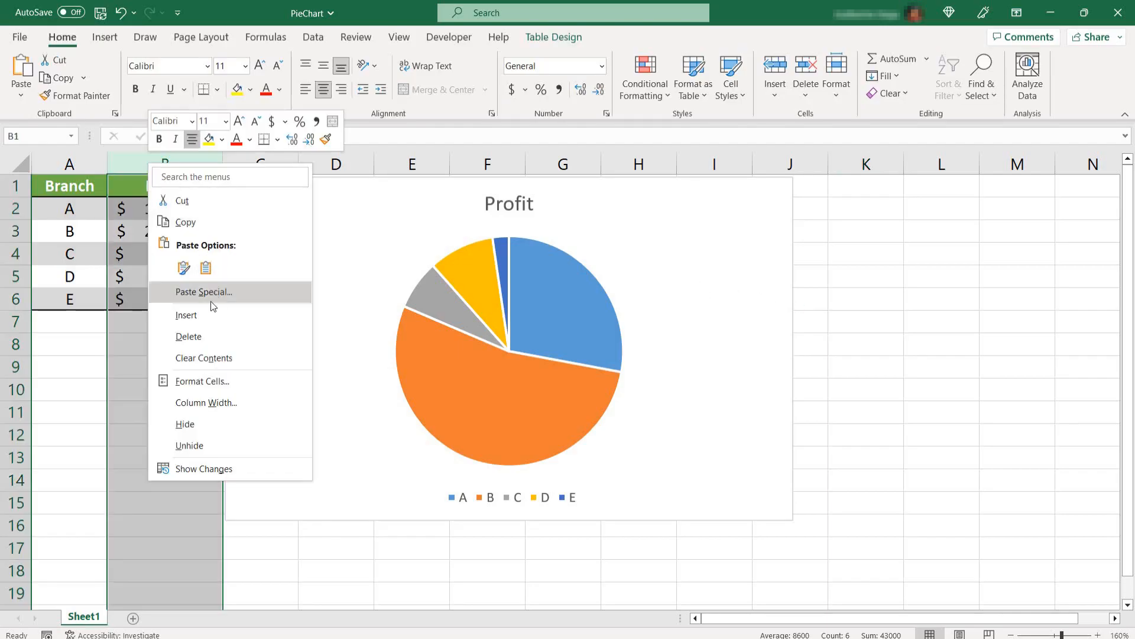
left_click(186, 314)
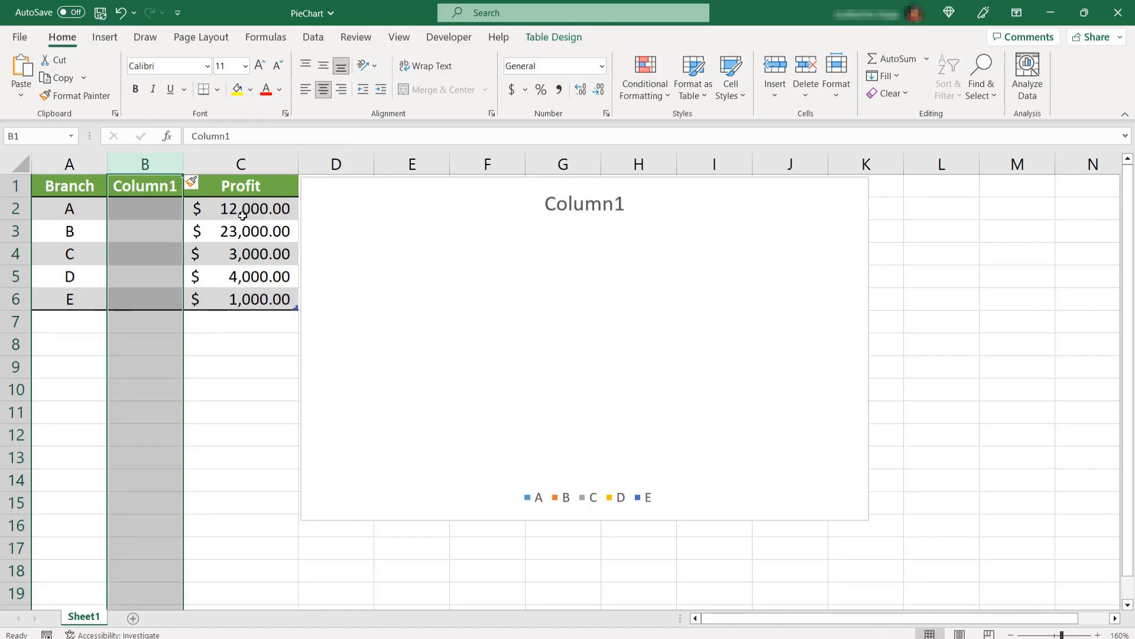
type("a")
- Enter a header and a few letters in the new column, then check the chart's data range
key("Return")
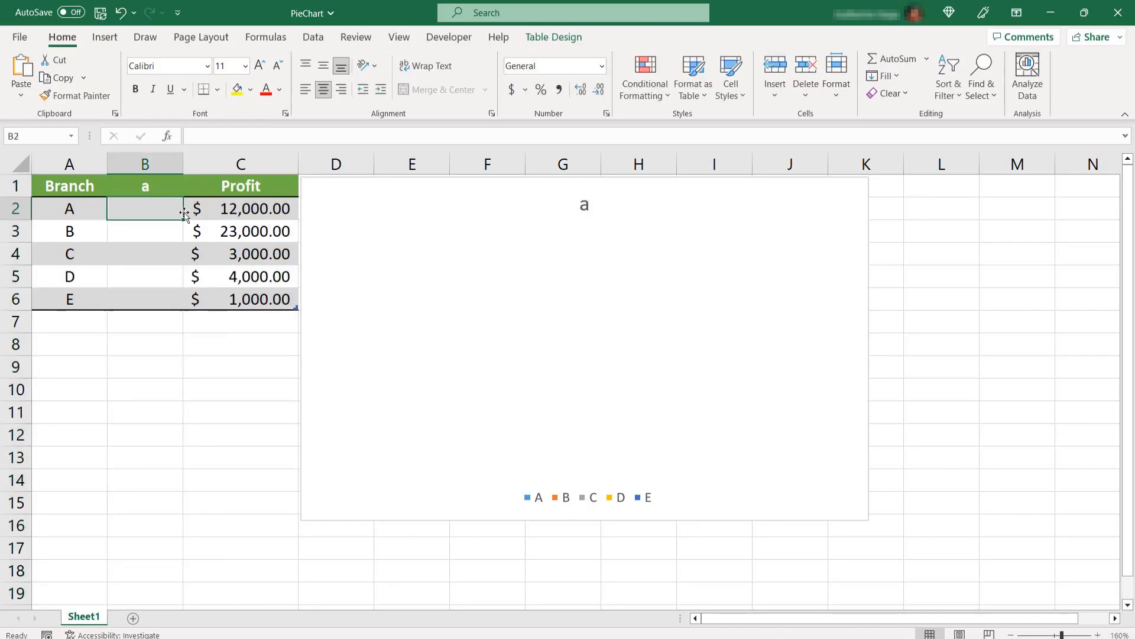
type("d")
key("Return")
type("s")
key("Return")
key("Return")
type("w")
key("Return")
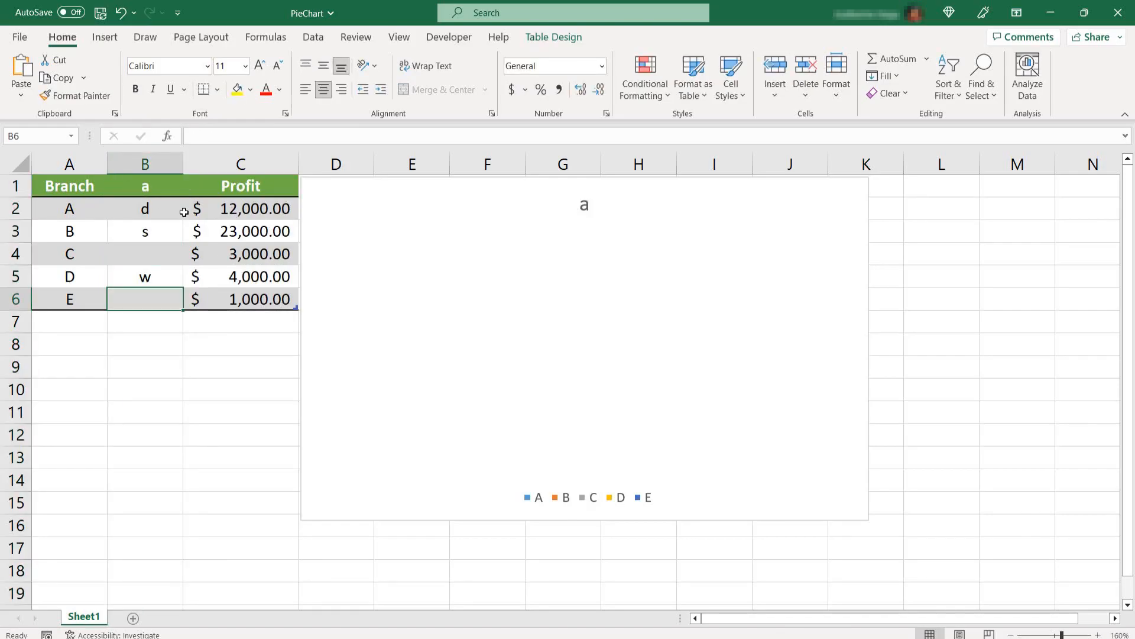
left_click(401, 299)
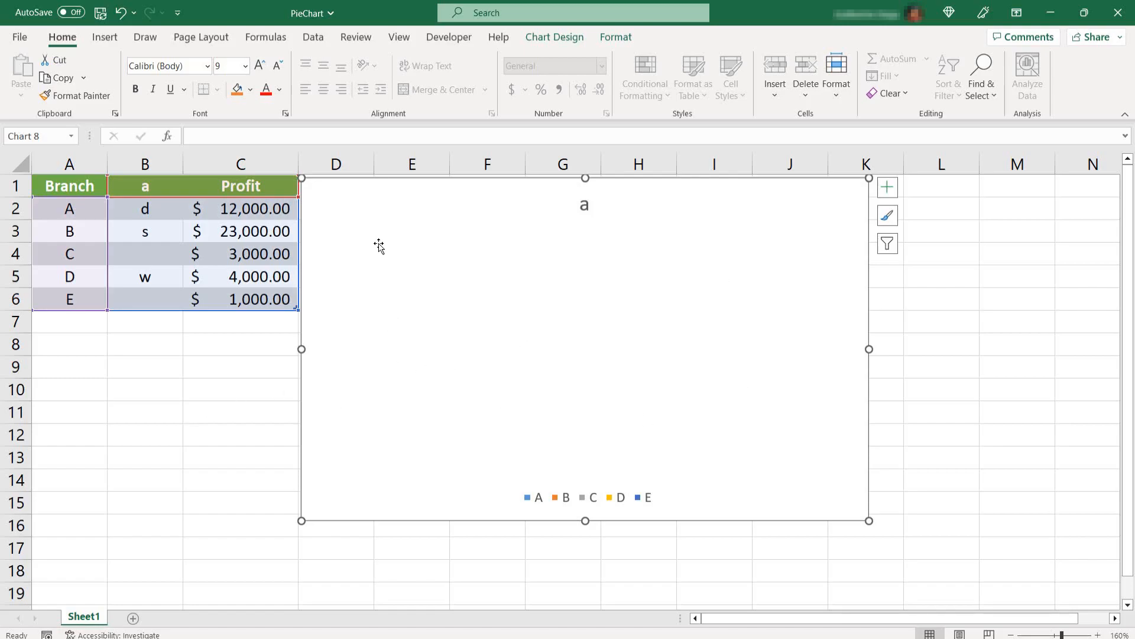
left_click(141, 380)
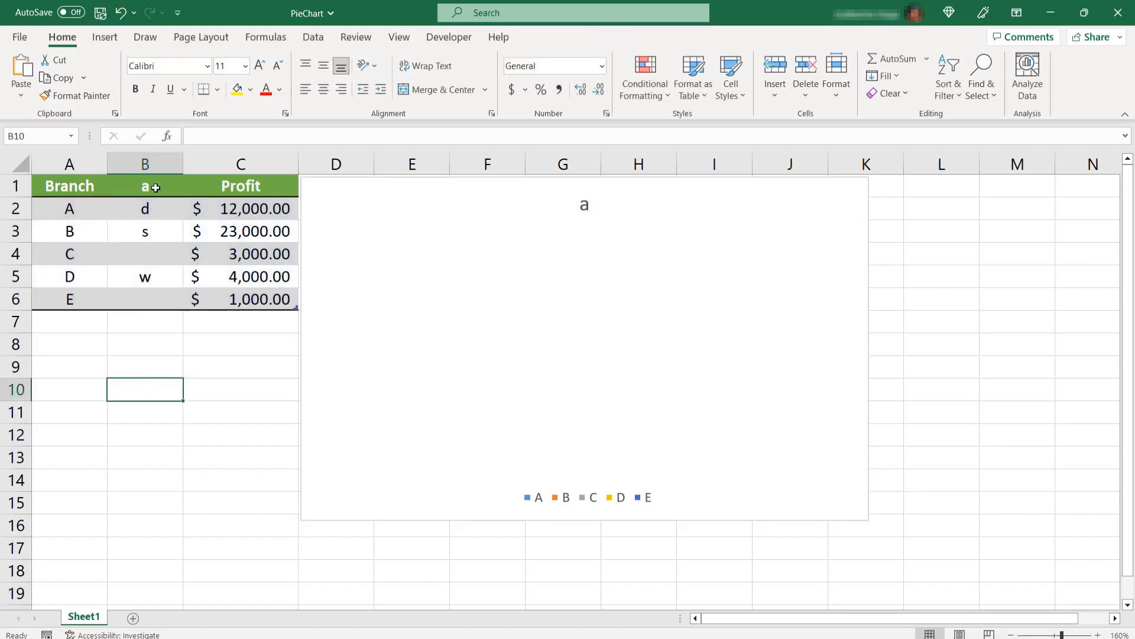
- Remove the extra column and delete the pie chart, leaving empty cell C1 selected
right_click(144, 164)
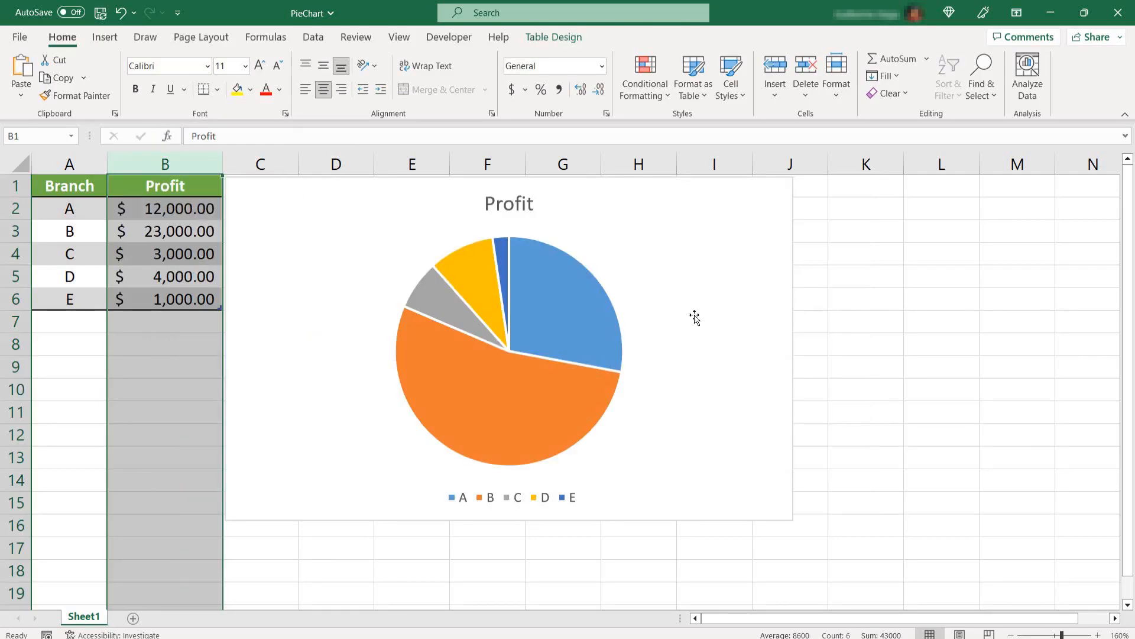
left_click(695, 316)
key("Delete")
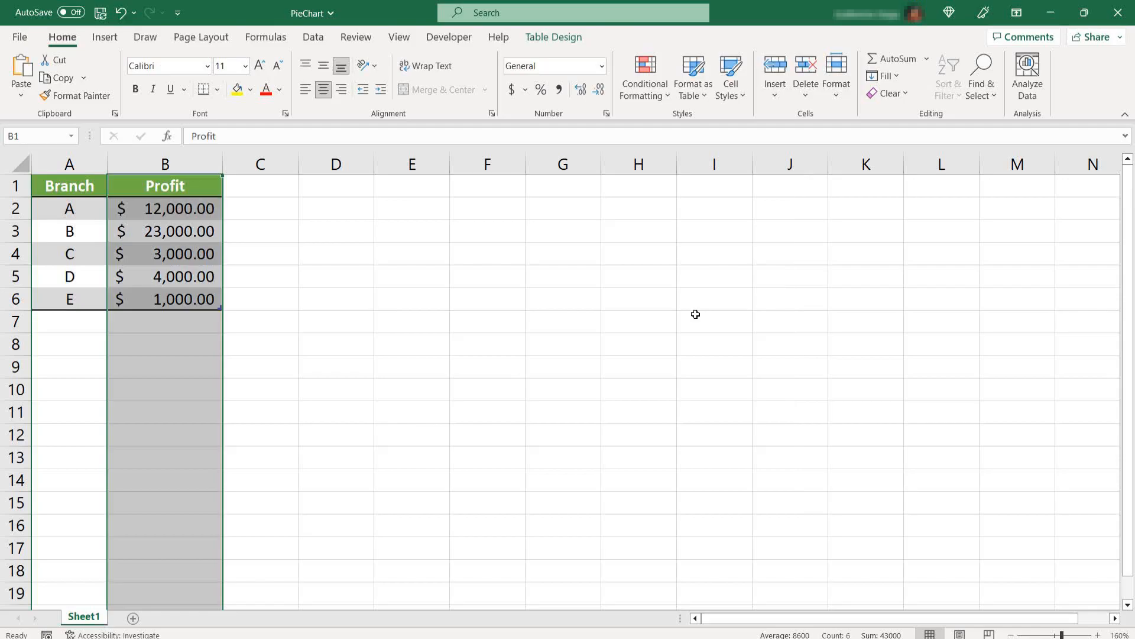
left_click(695, 314)
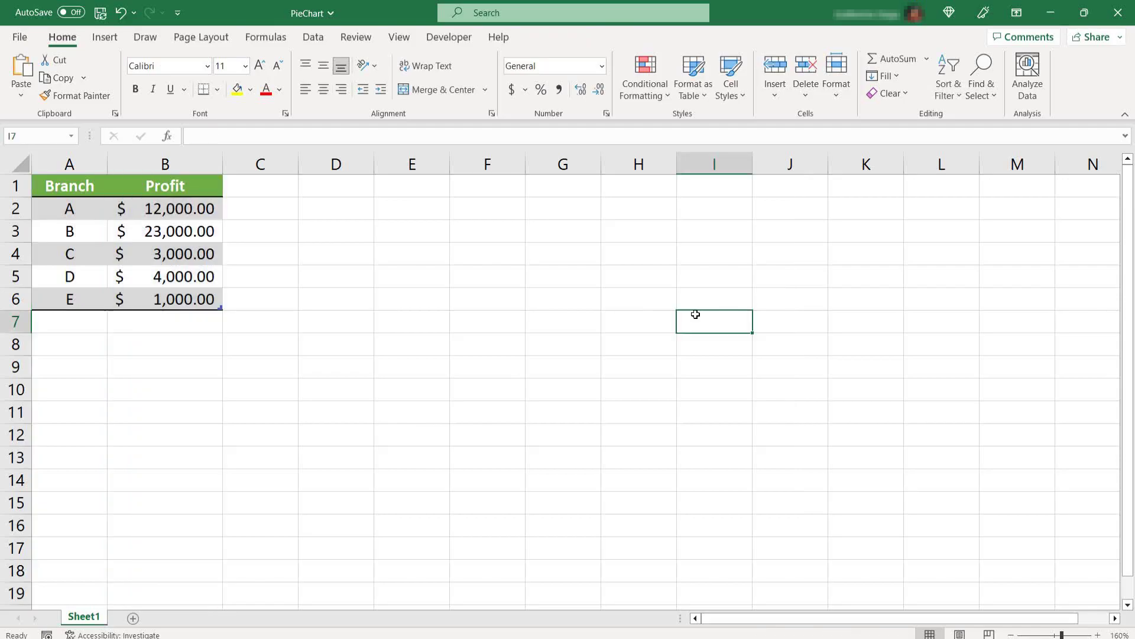
left_click(261, 187)
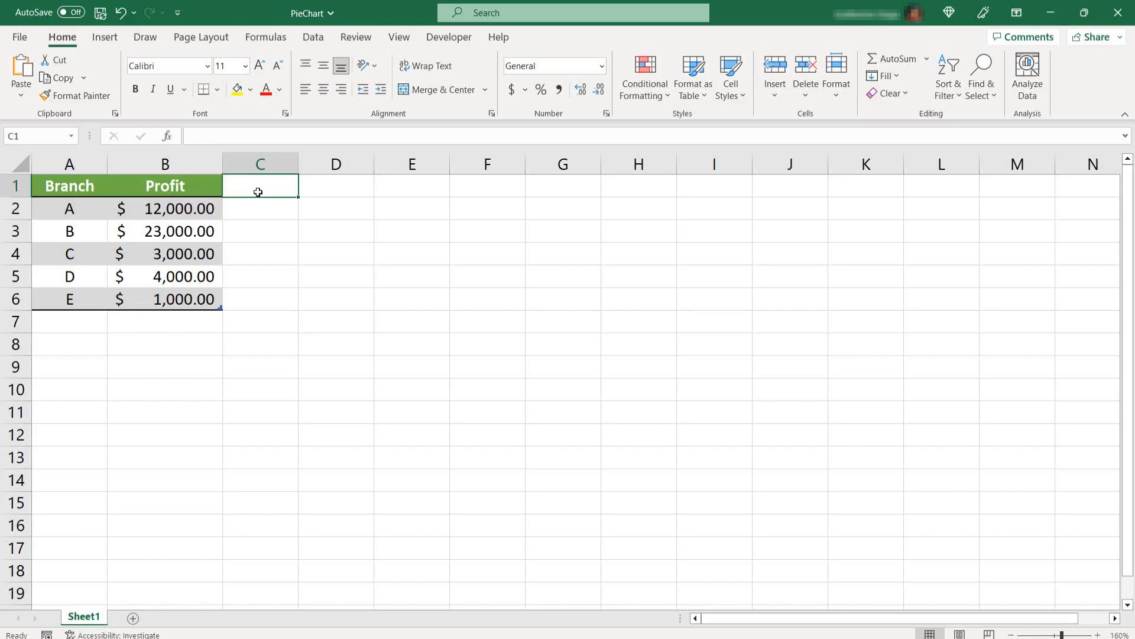
- Insert an empty 2-D pie chart from C1 and place it beside the table
left_click(105, 37)
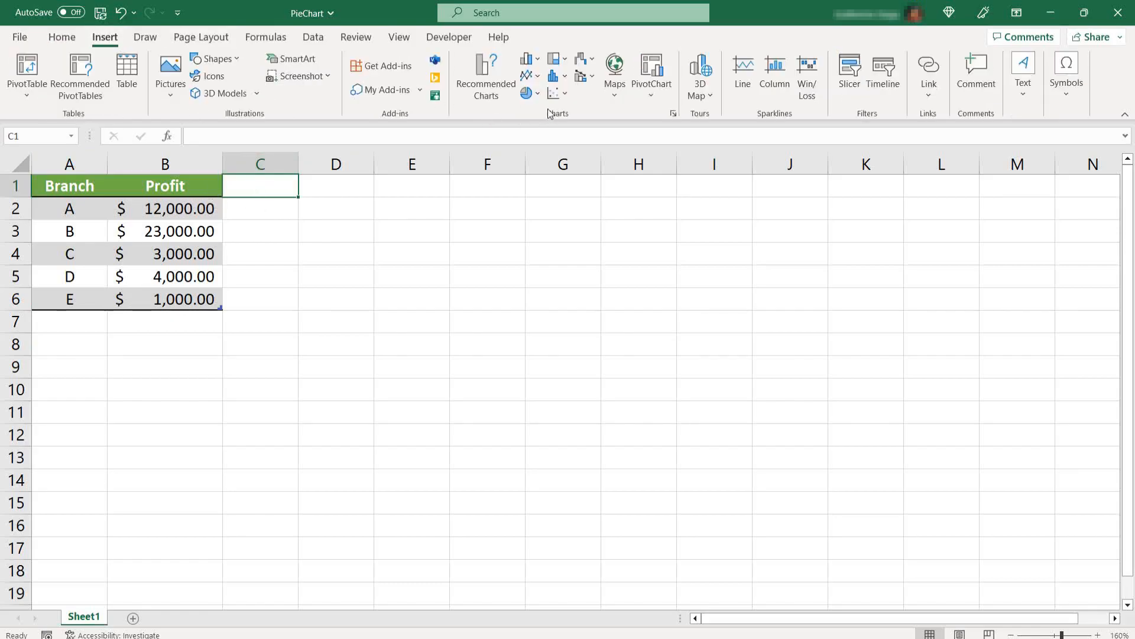
left_click(527, 93)
left_click(542, 144)
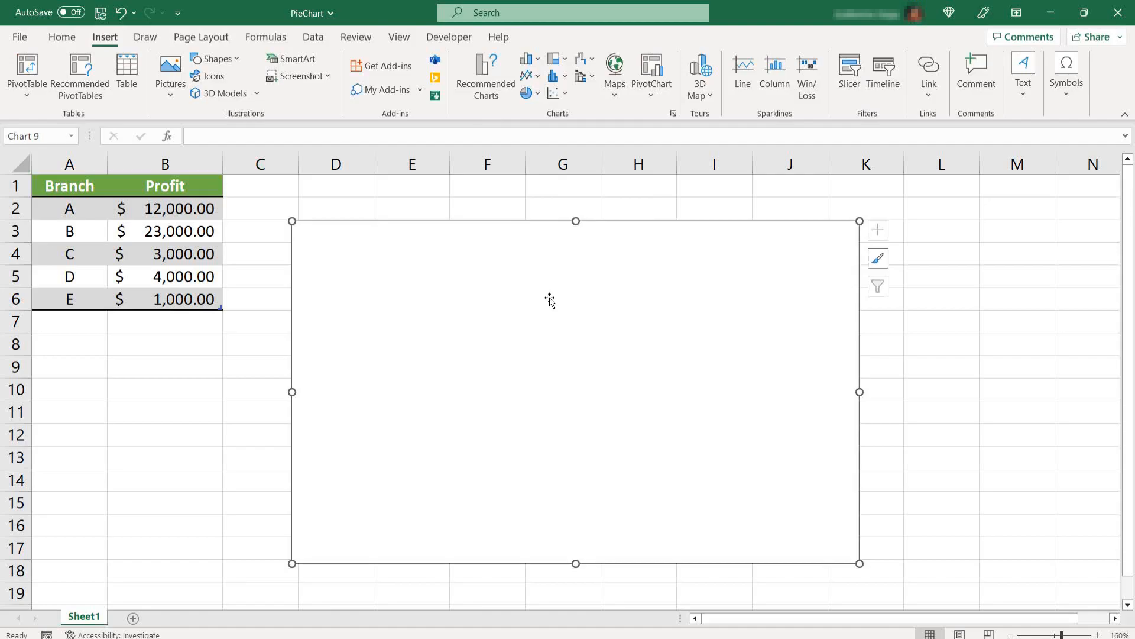
left_click_drag(548, 300, 486, 255)
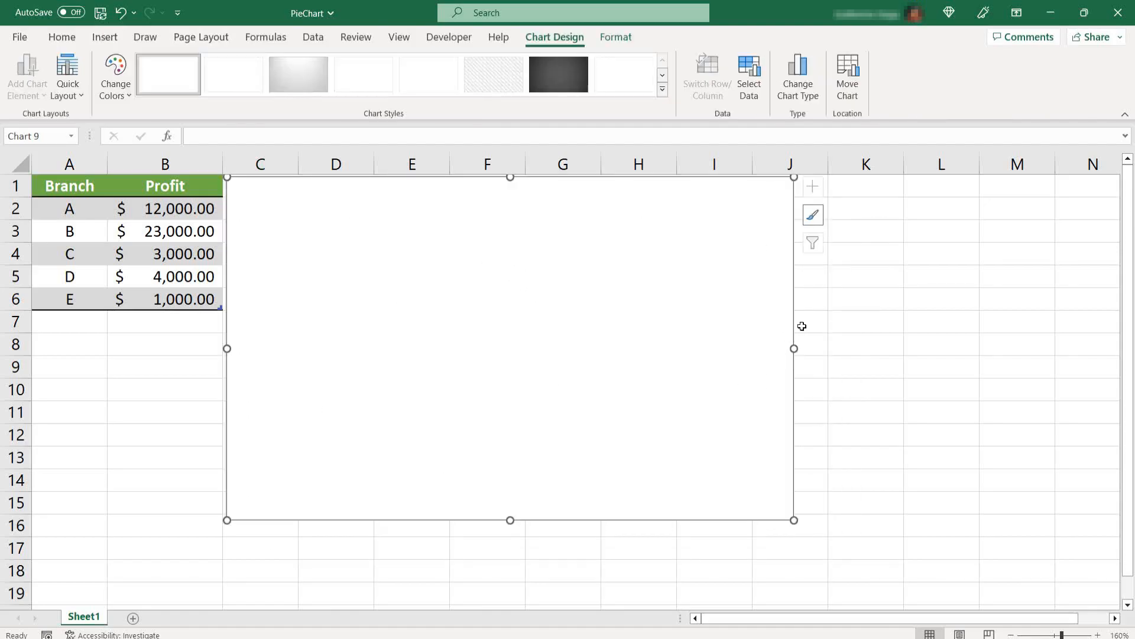
- Add a new placeholder data series to the empty chart via Select Data
right_click(458, 266)
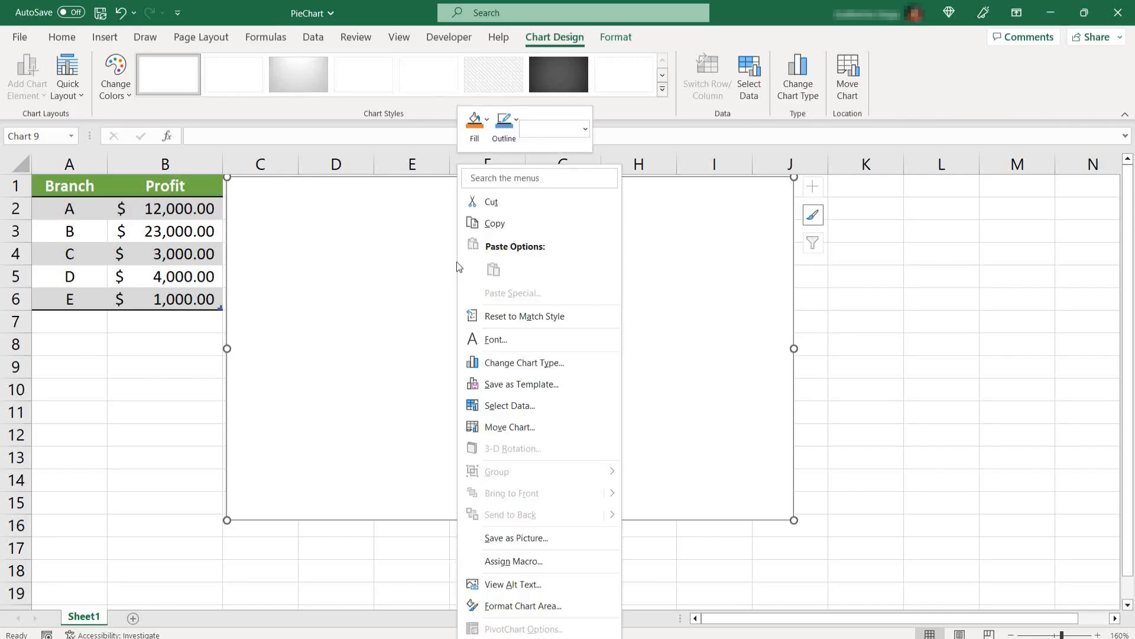
left_click(509, 406)
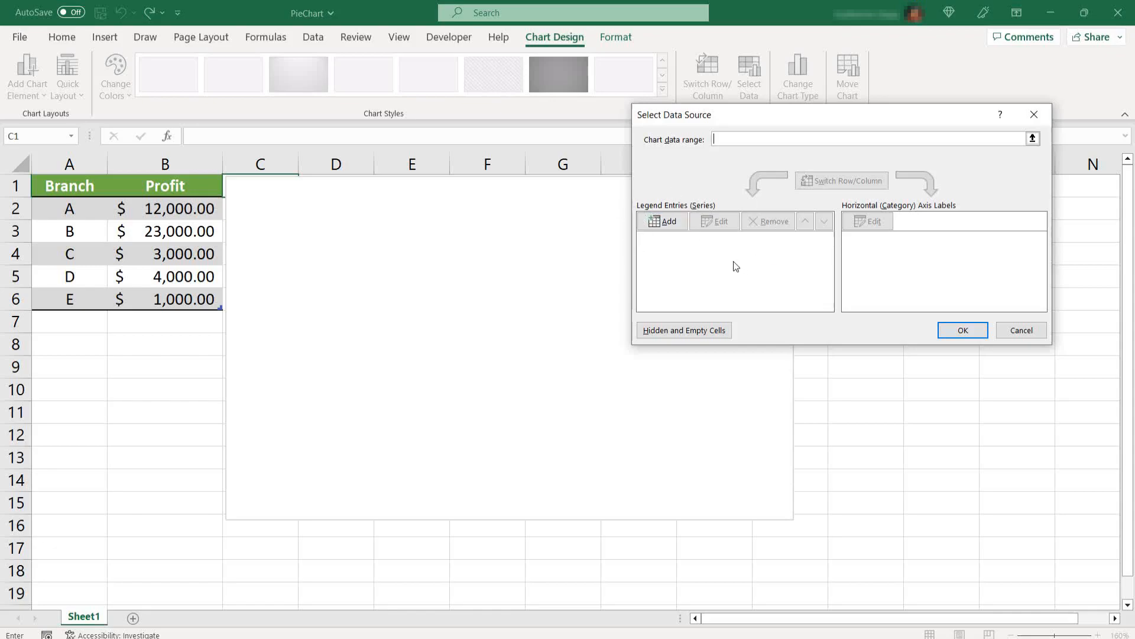
left_click(663, 221)
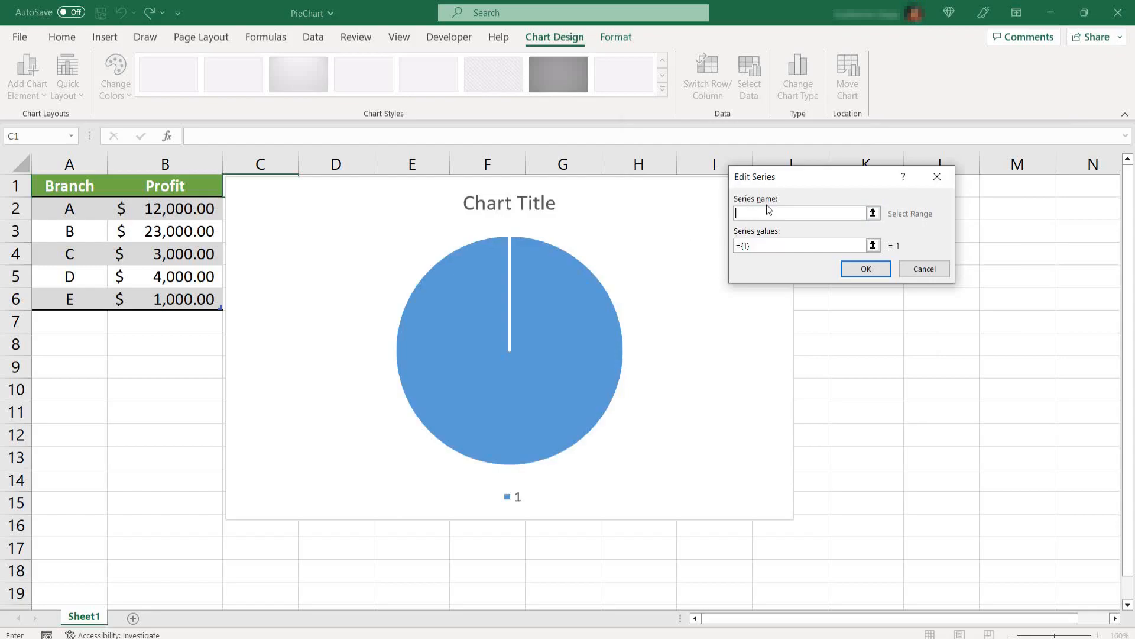
type("Prof")
- Set the series name to the Profit heading B1 and its values to B2:B6
left_click(176, 185)
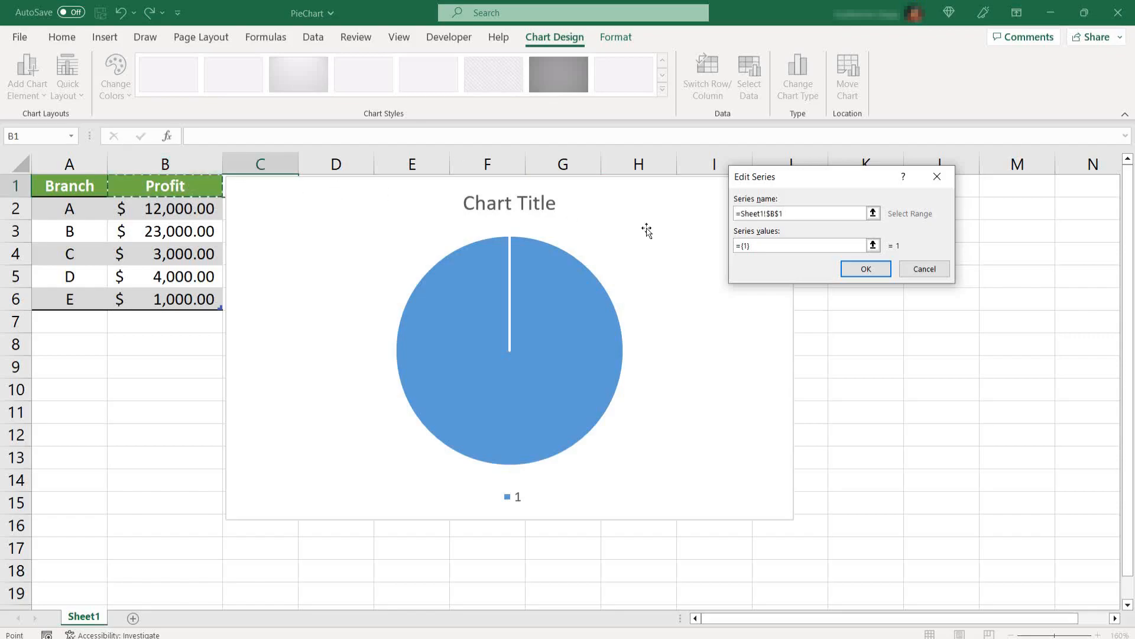
left_click(775, 247)
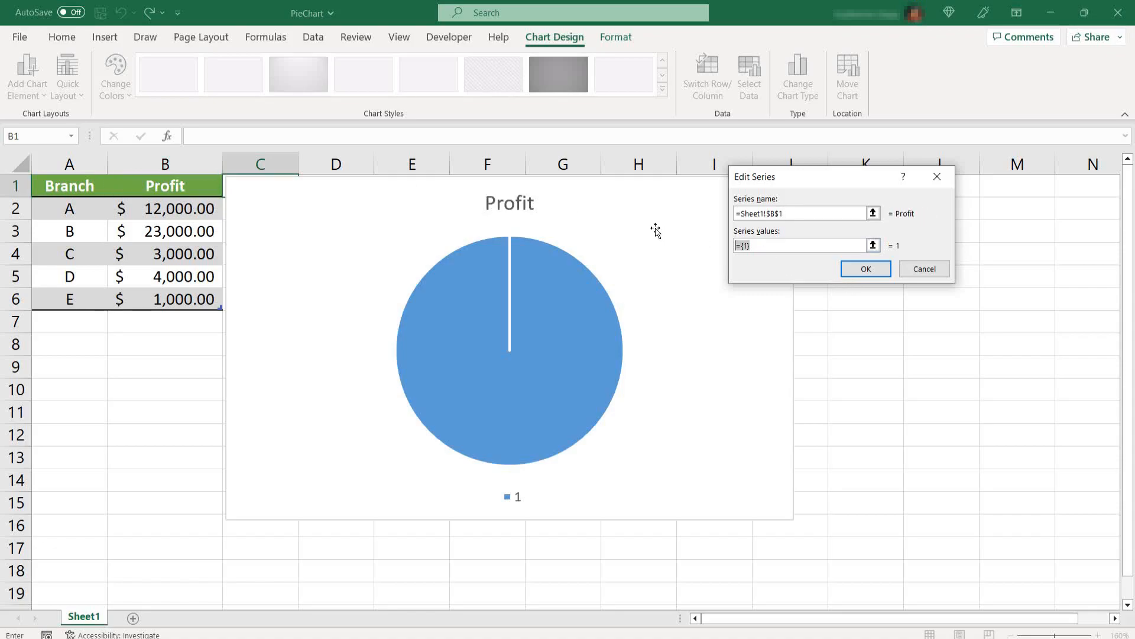
key("Delete")
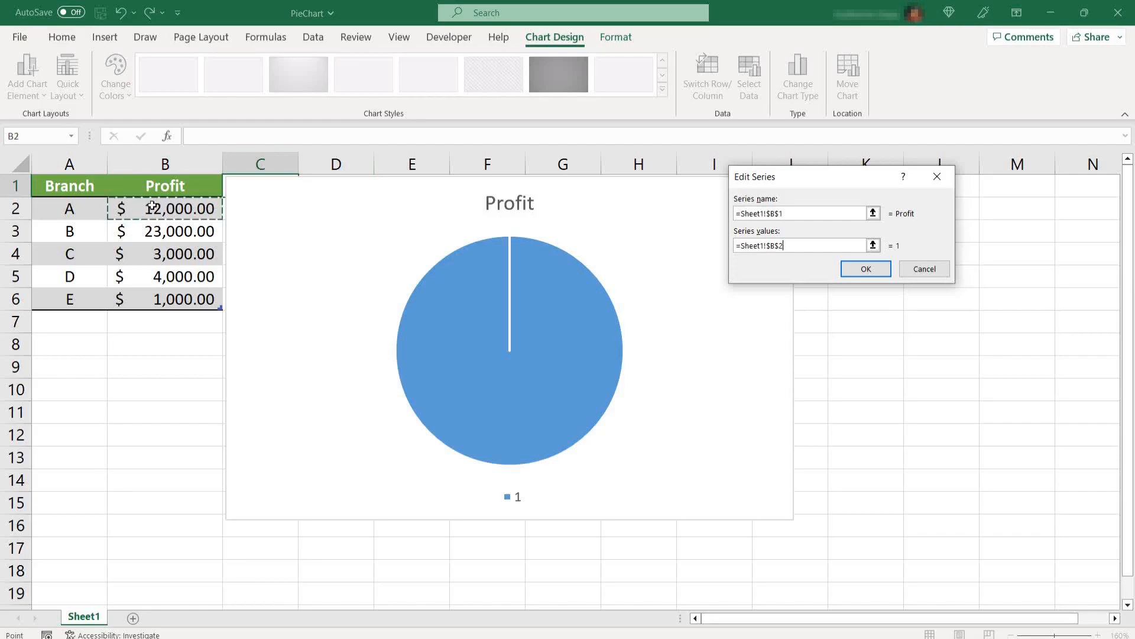
left_click_drag(151, 207, 157, 296)
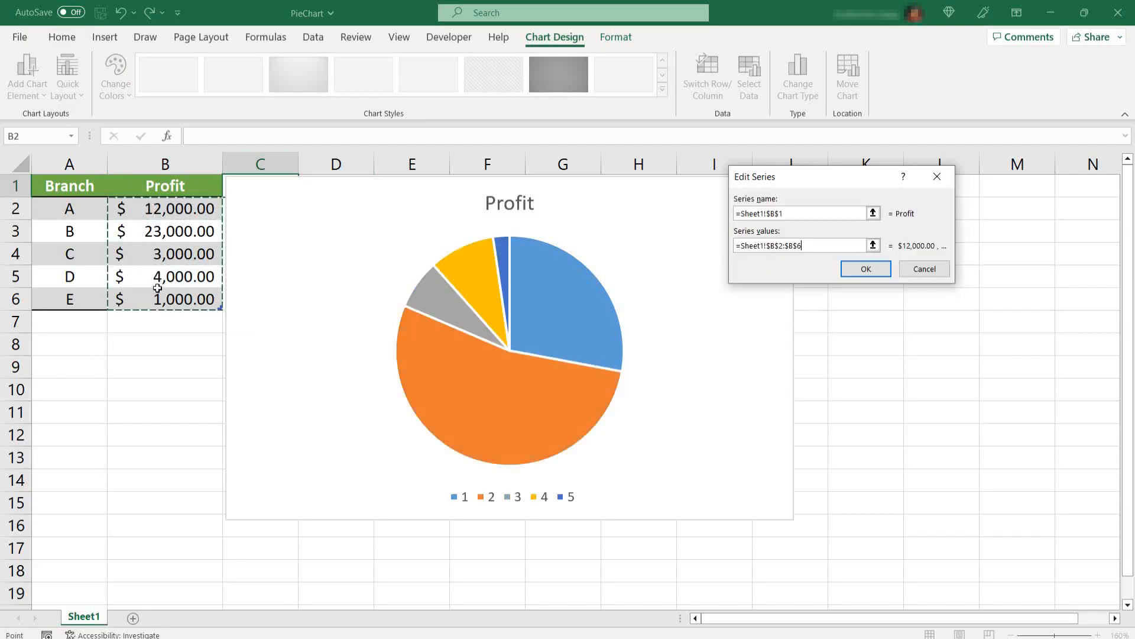
left_click(866, 268)
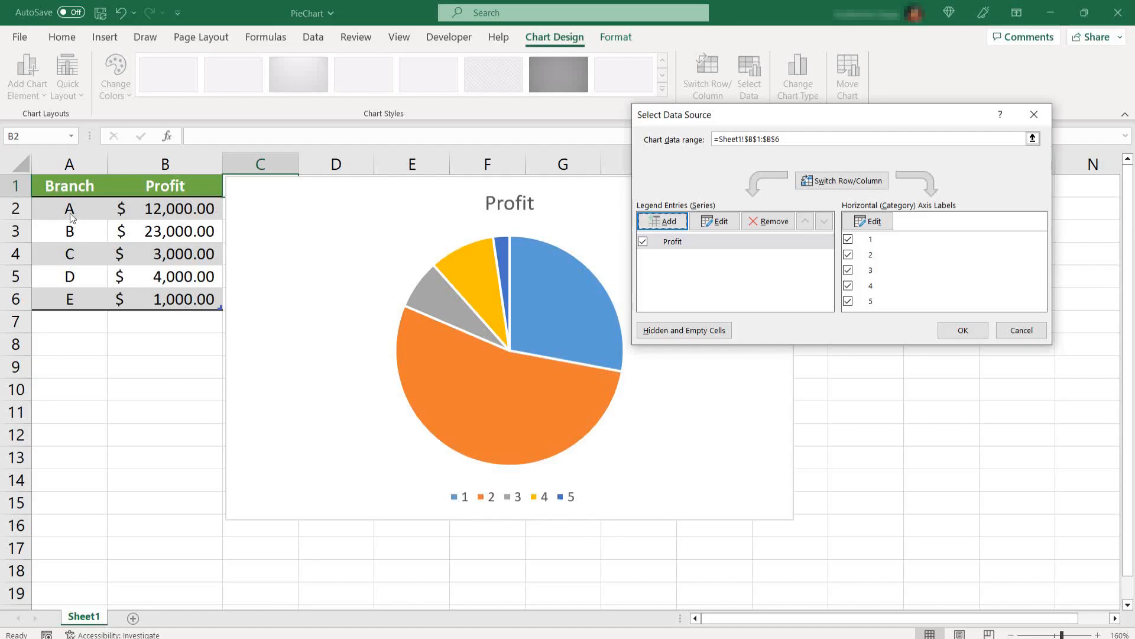
- Use branch letters A2:A6 as the slice category labels and confirm the data source
left_click(872, 223)
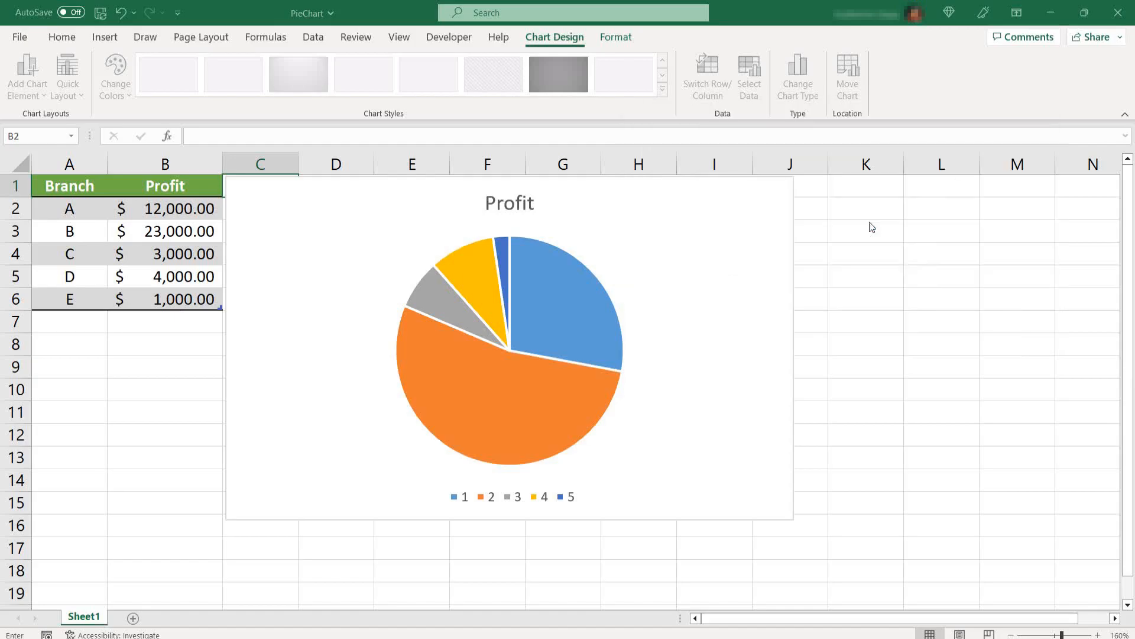
left_click(74, 210)
left_click_drag(75, 209, 71, 297)
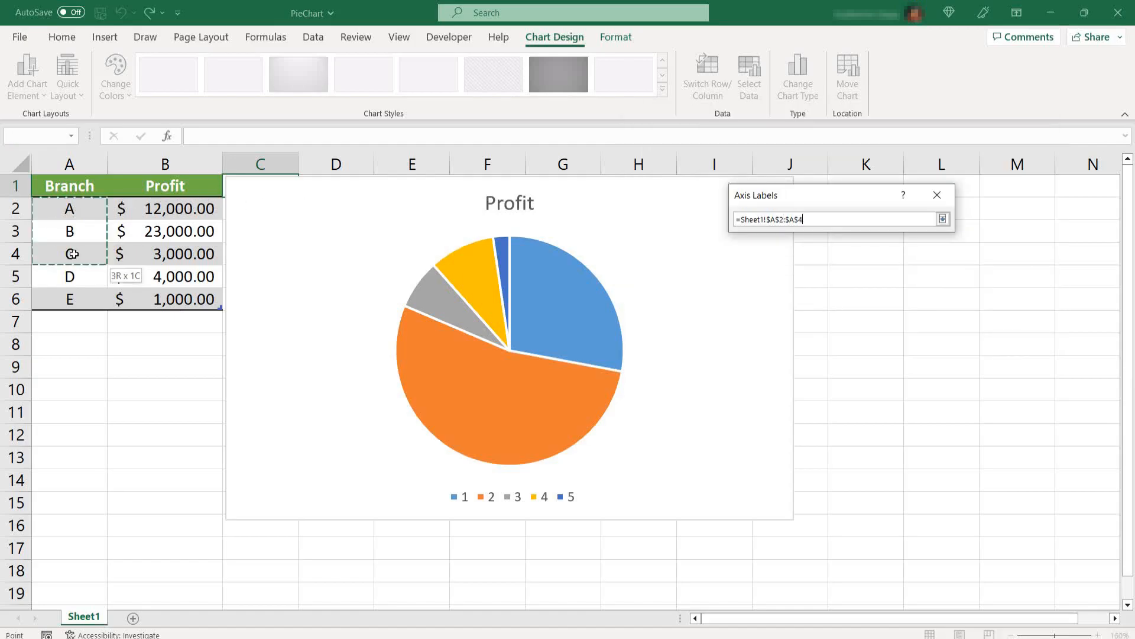
key("Return")
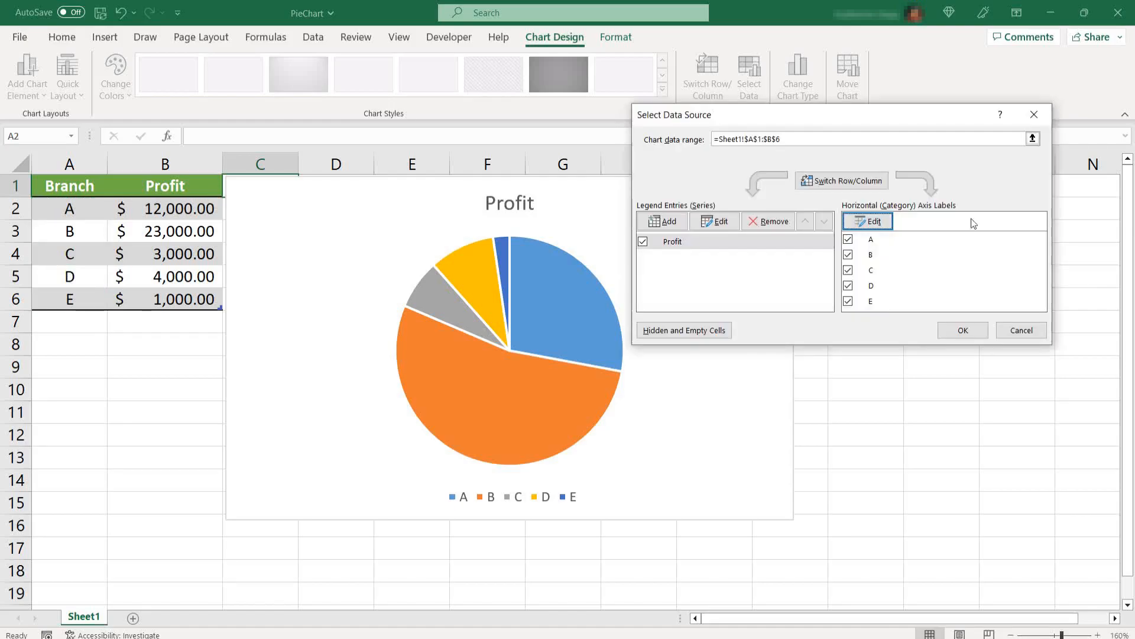
left_click(962, 331)
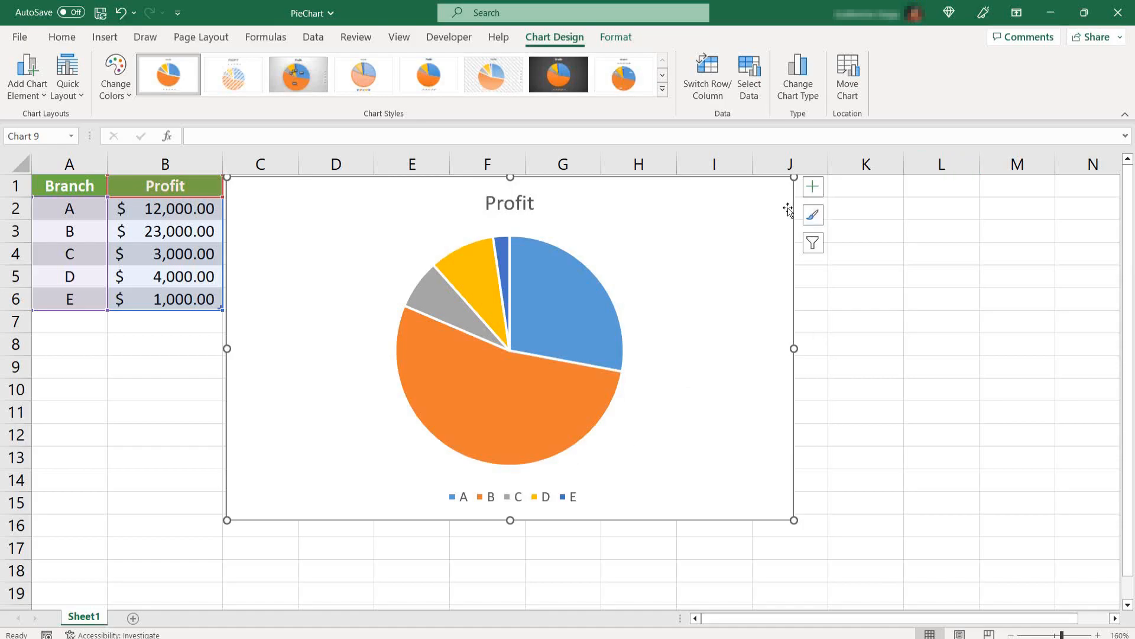
- Place the legend on the right of the pie and turn on dollar value data labels
left_click(814, 188)
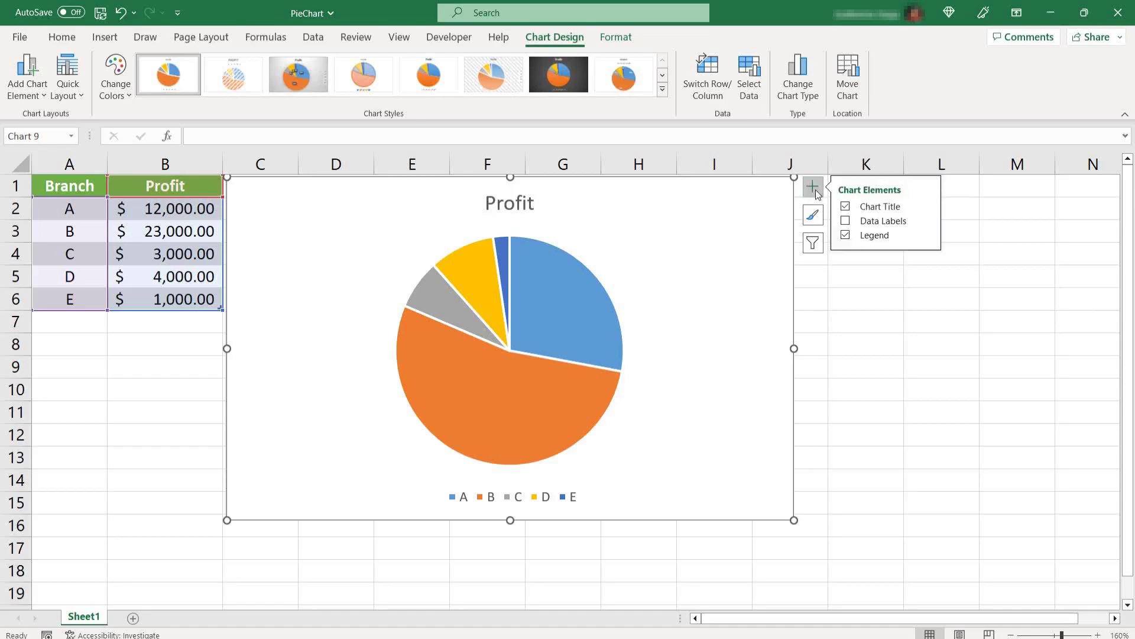
left_click(927, 236)
left_click(960, 241)
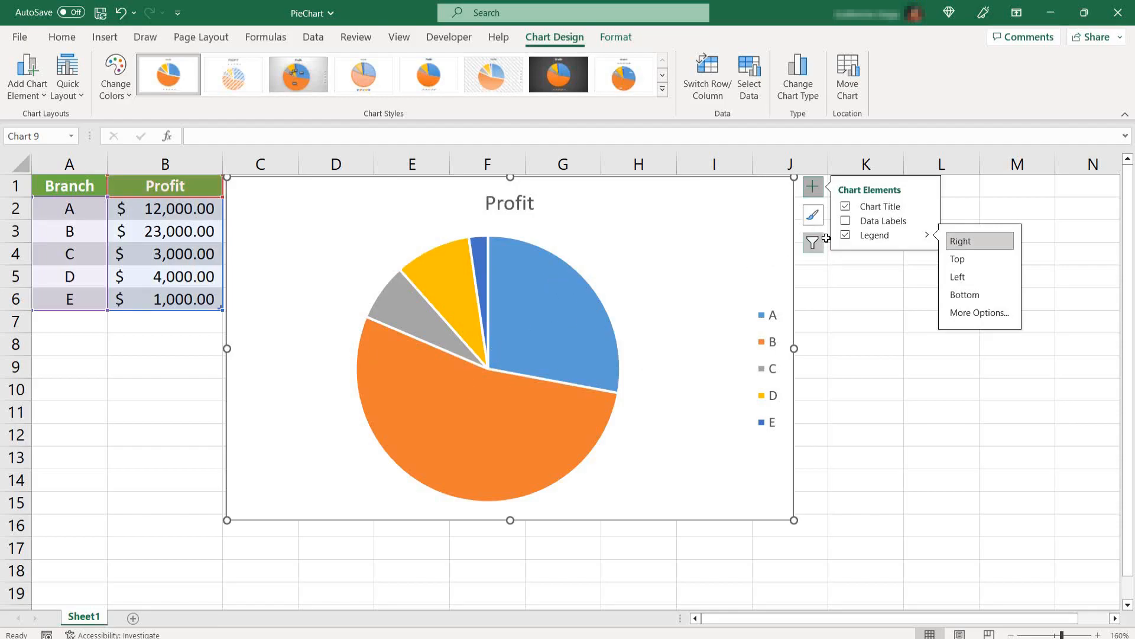
left_click(845, 221)
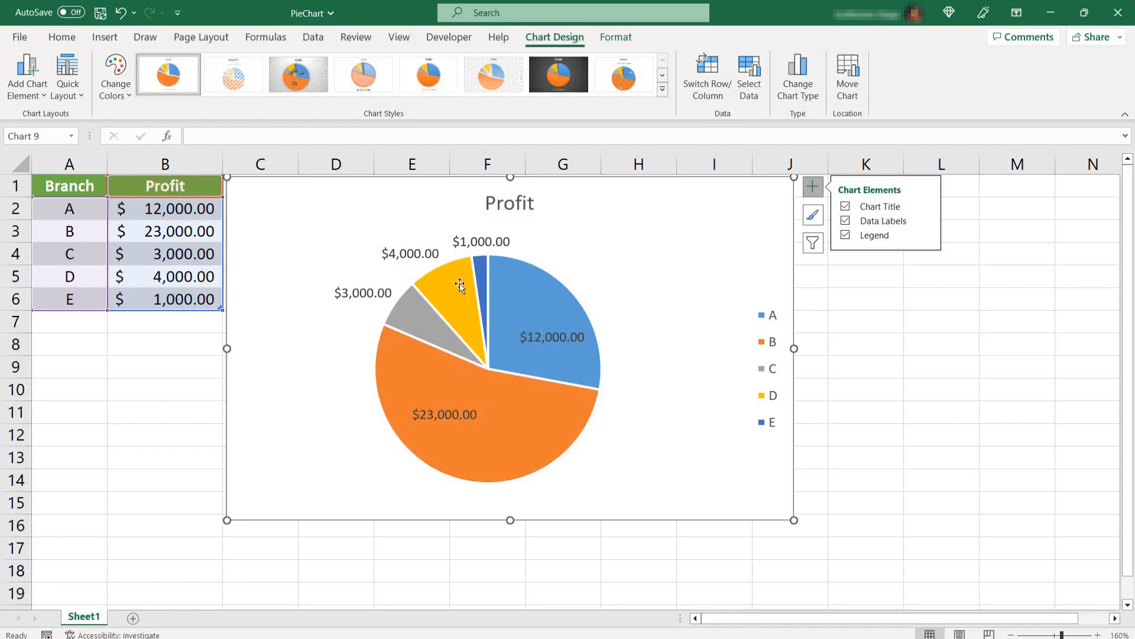
- Position the data labels at Outside End of the slices
mouse_move(884, 220)
left_click(927, 220)
left_click(978, 281)
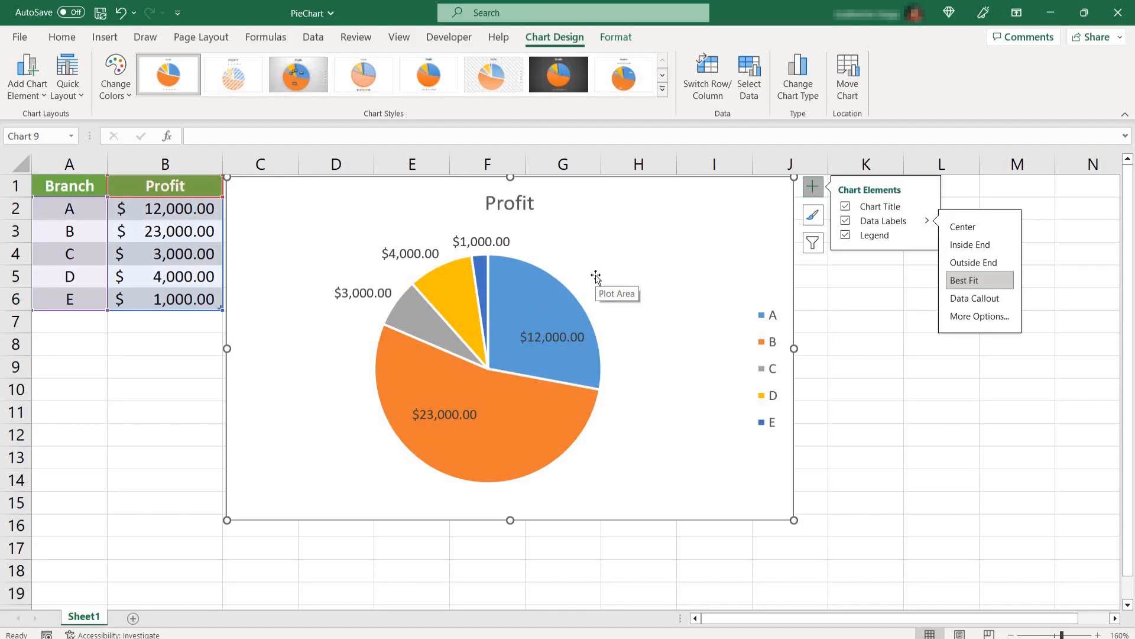
left_click(964, 265)
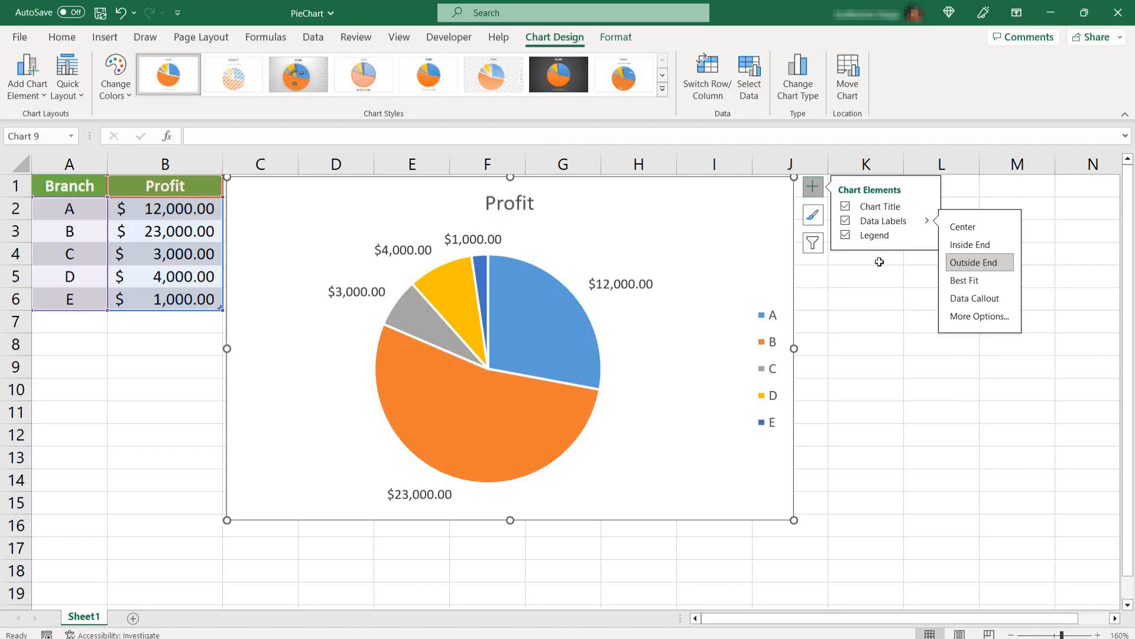
left_click(976, 316)
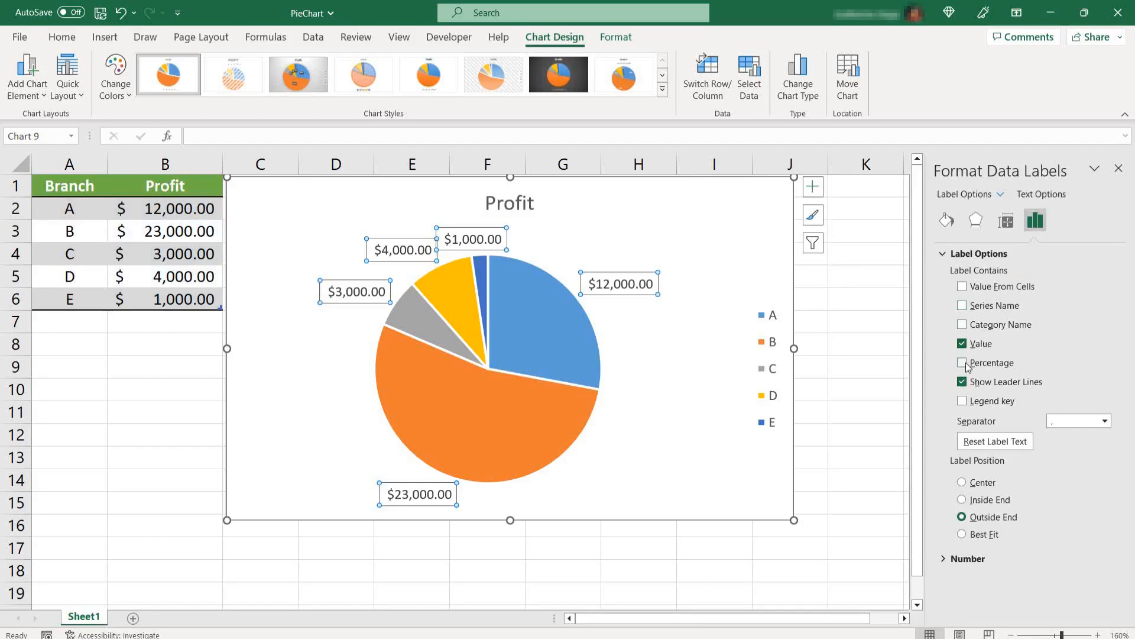
- Show percentage alongside the dollar value in each label, without the branch letter
left_click(963, 363)
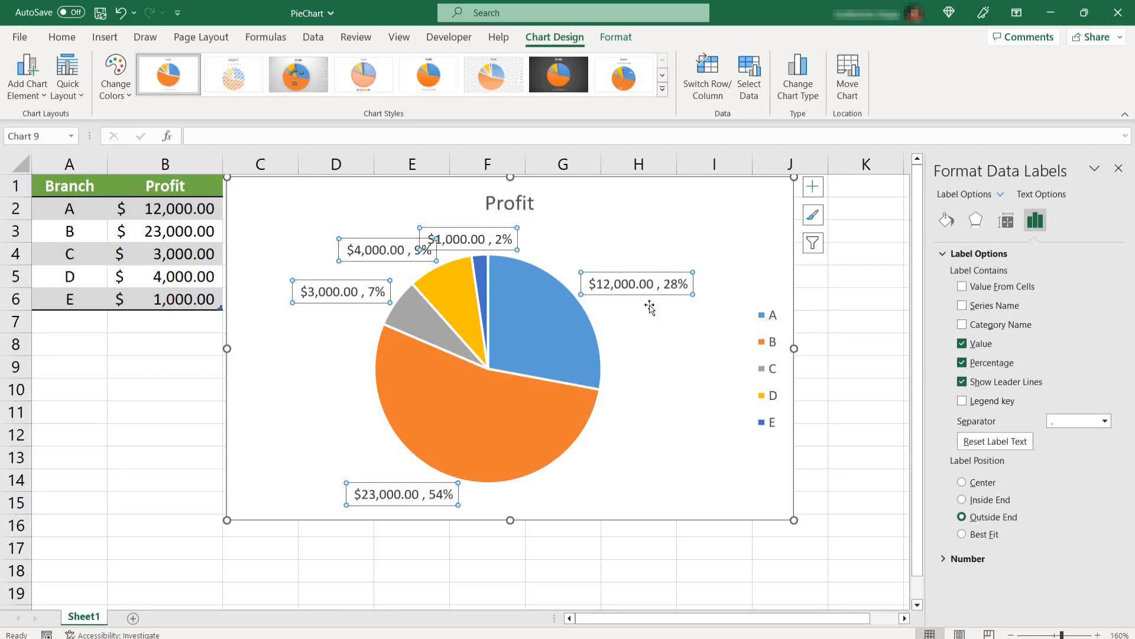
left_click(963, 324)
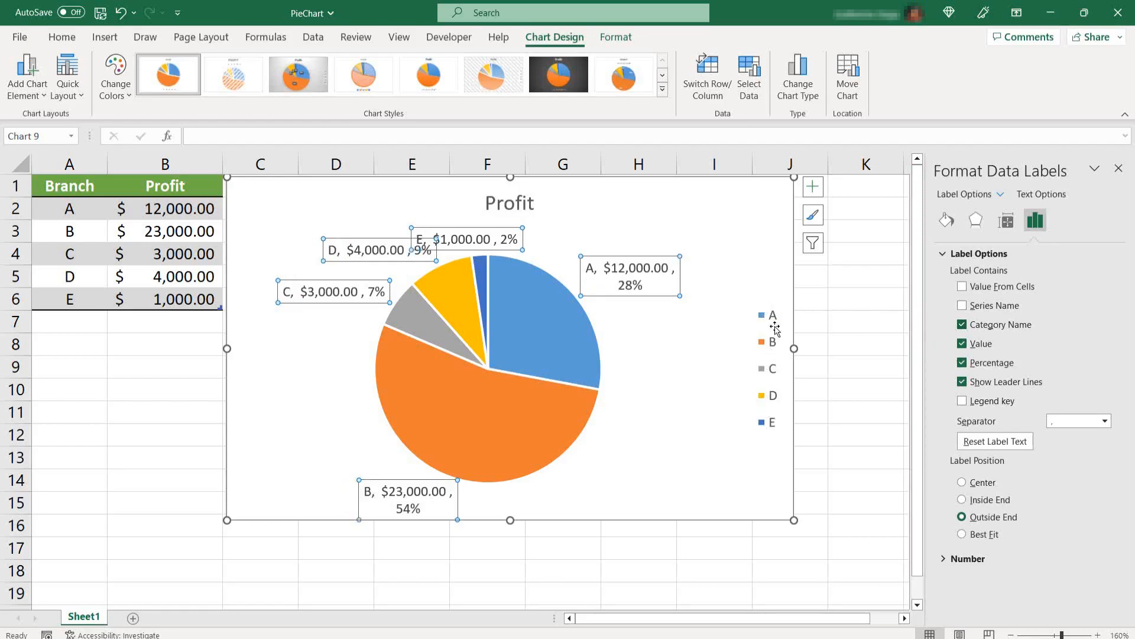
left_click(962, 325)
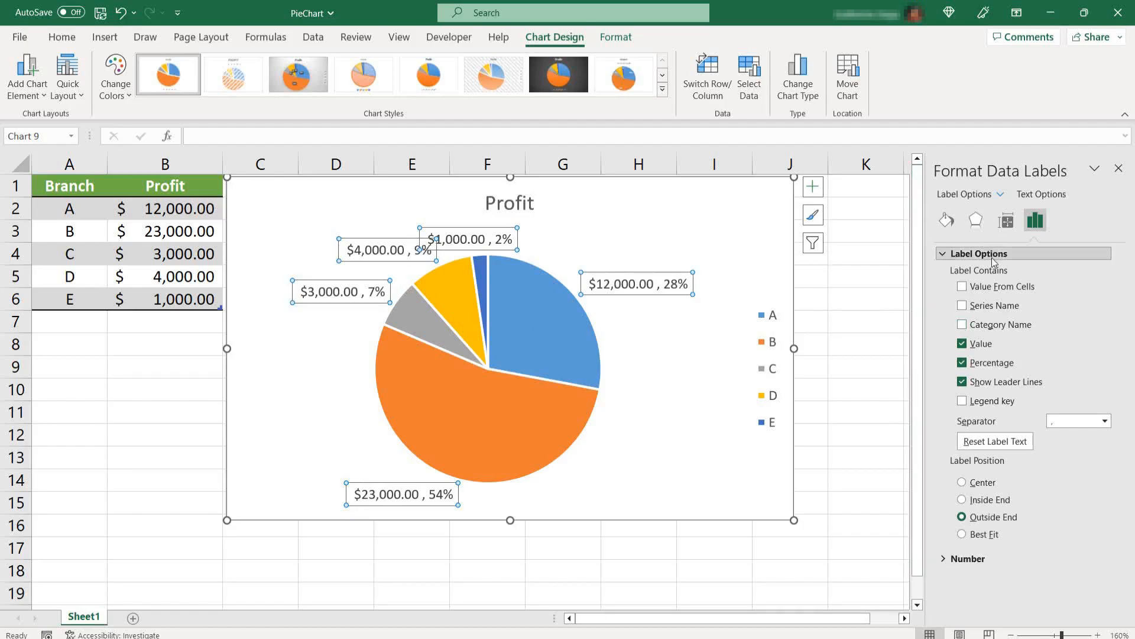
left_click(1119, 169)
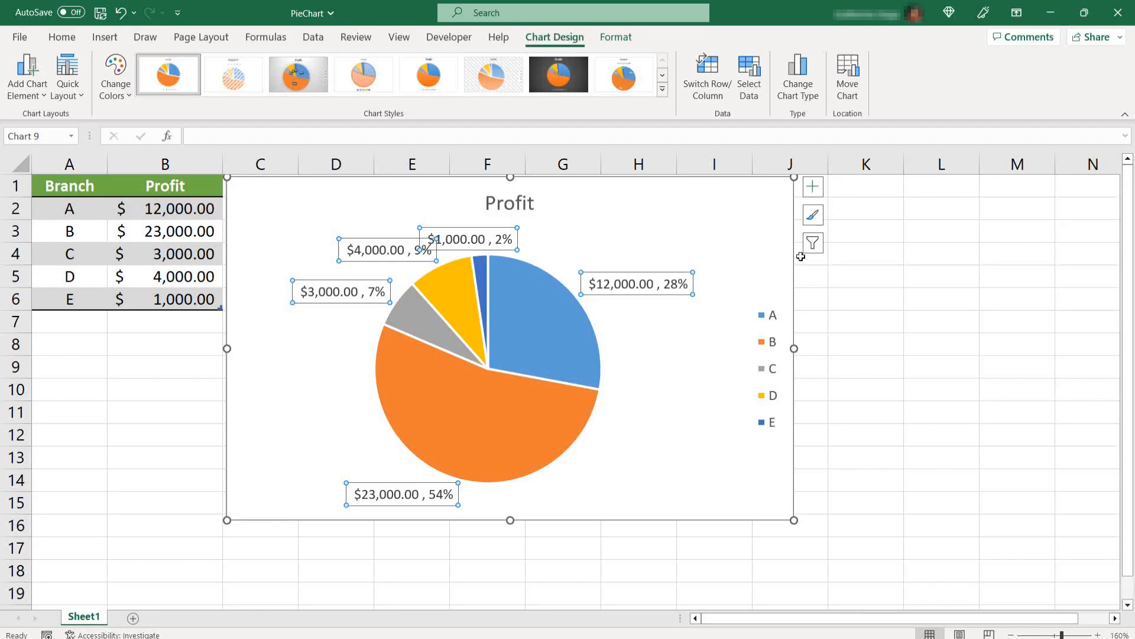
- Browse Chart Styles and Color palettes, preview another palette, then keep the default colours
left_click(813, 217)
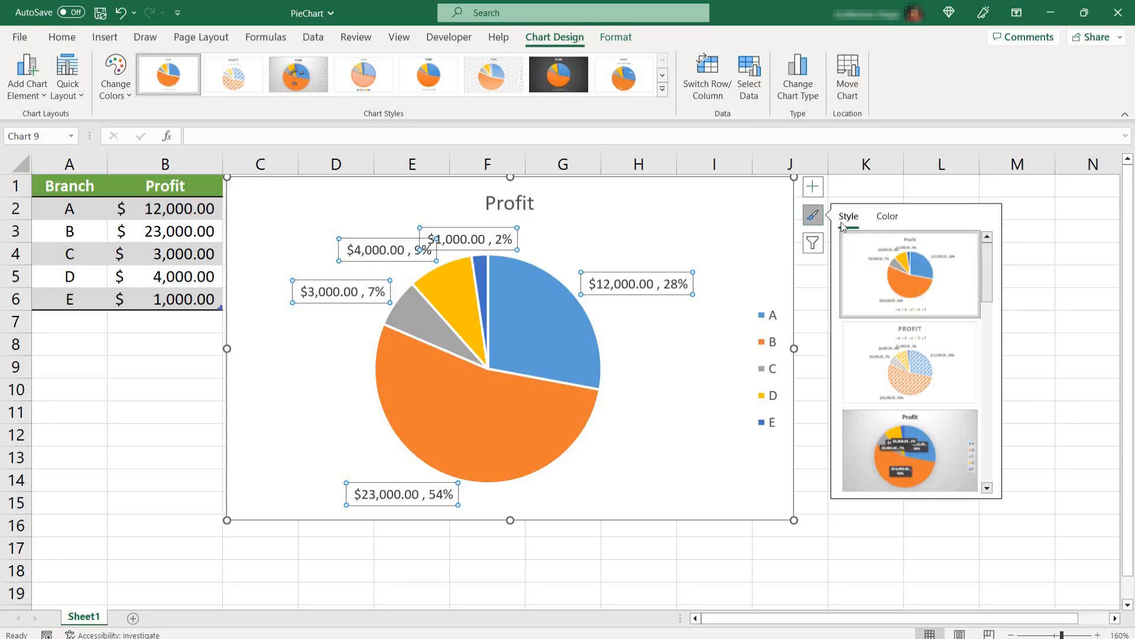
mouse_move(992, 254)
left_mouse_down()
mouse_move(984, 436)
mouse_move(987, 266)
left_mouse_up()
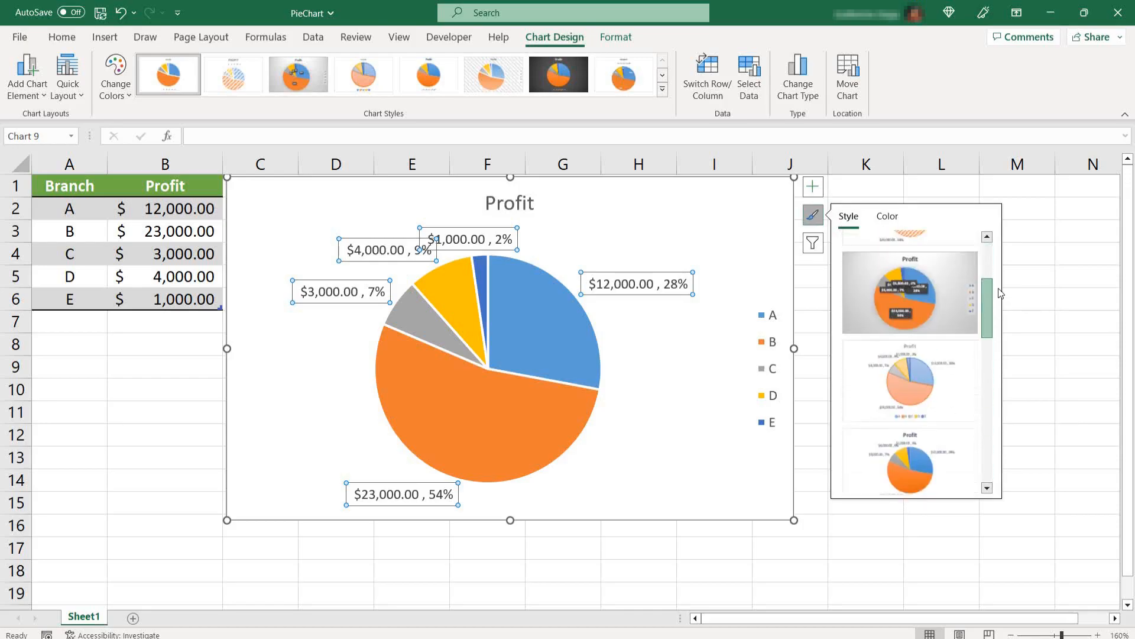
left_click(888, 217)
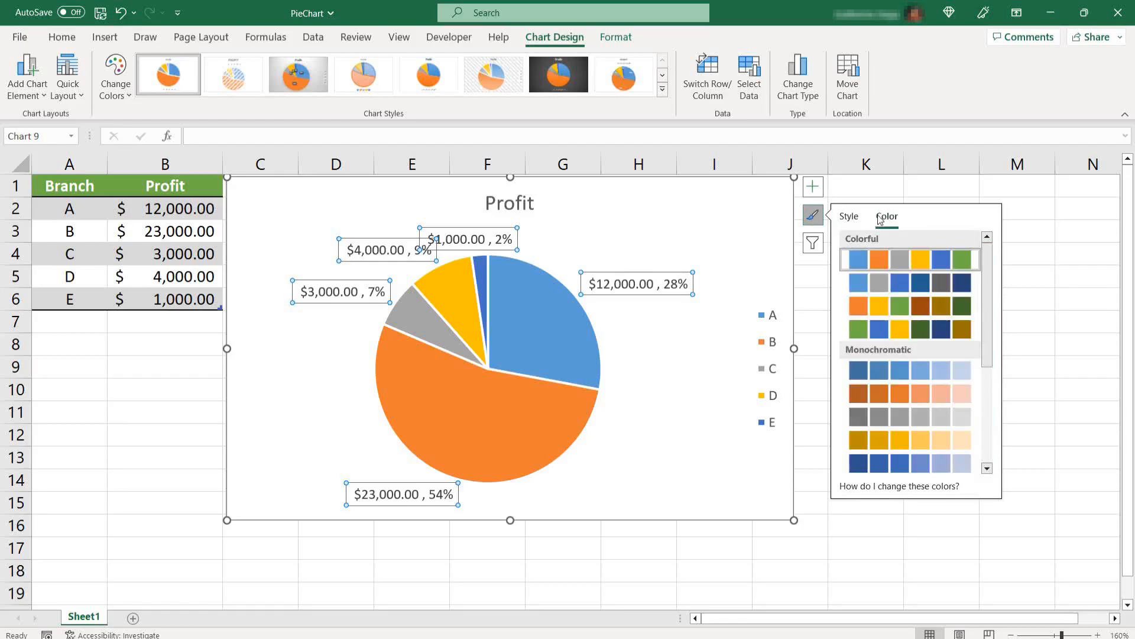
left_click(952, 311)
left_click(905, 259)
mouse_move(987, 266)
left_mouse_down()
mouse_move(989, 422)
mouse_move(987, 249)
left_mouse_up()
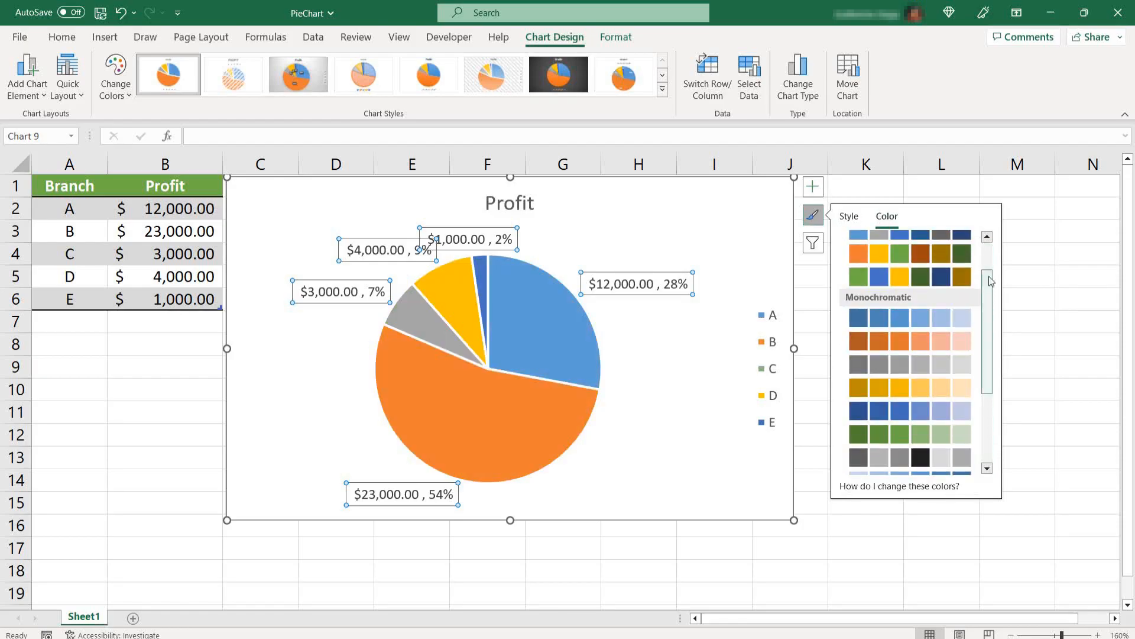
left_click(758, 224)
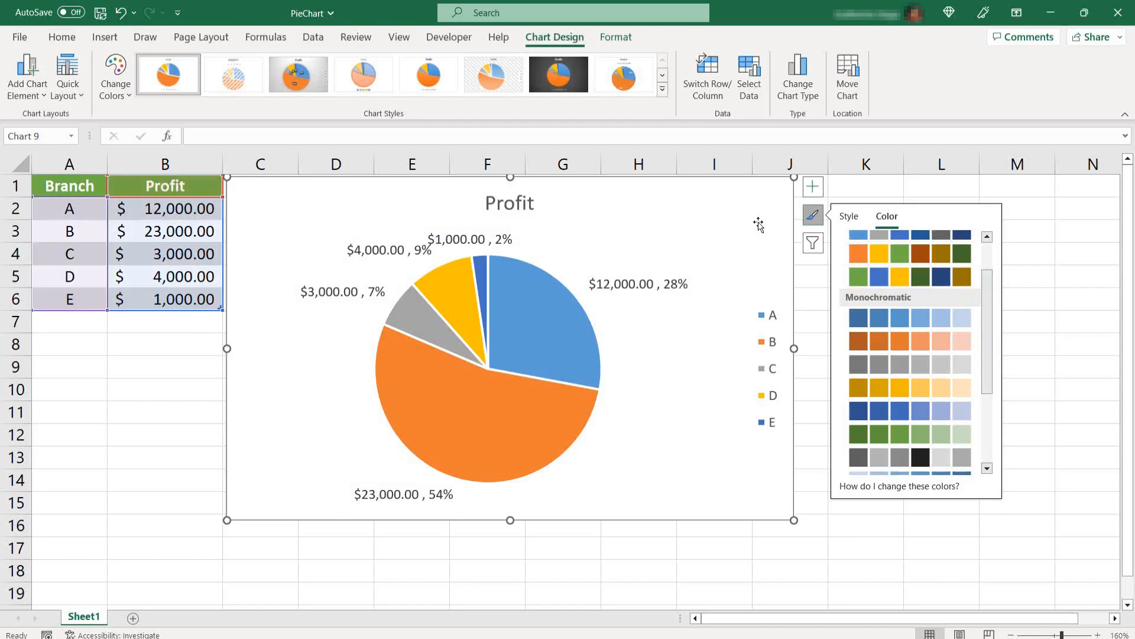
- Deselect the chart so the finished Profit pie shows beside the branch table
left_click(819, 366)
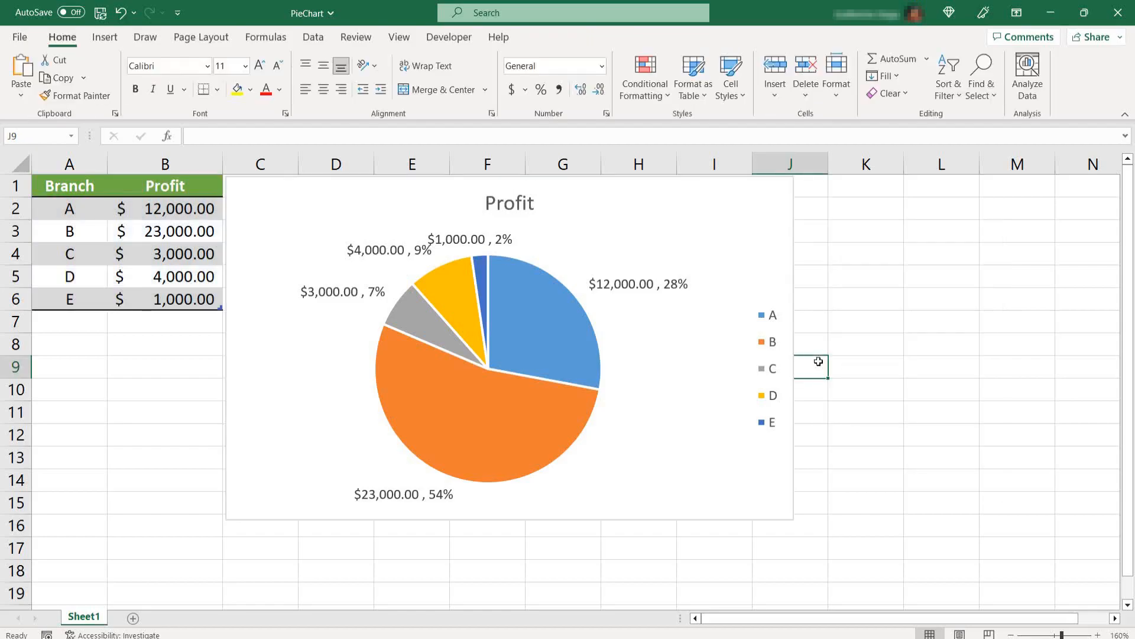